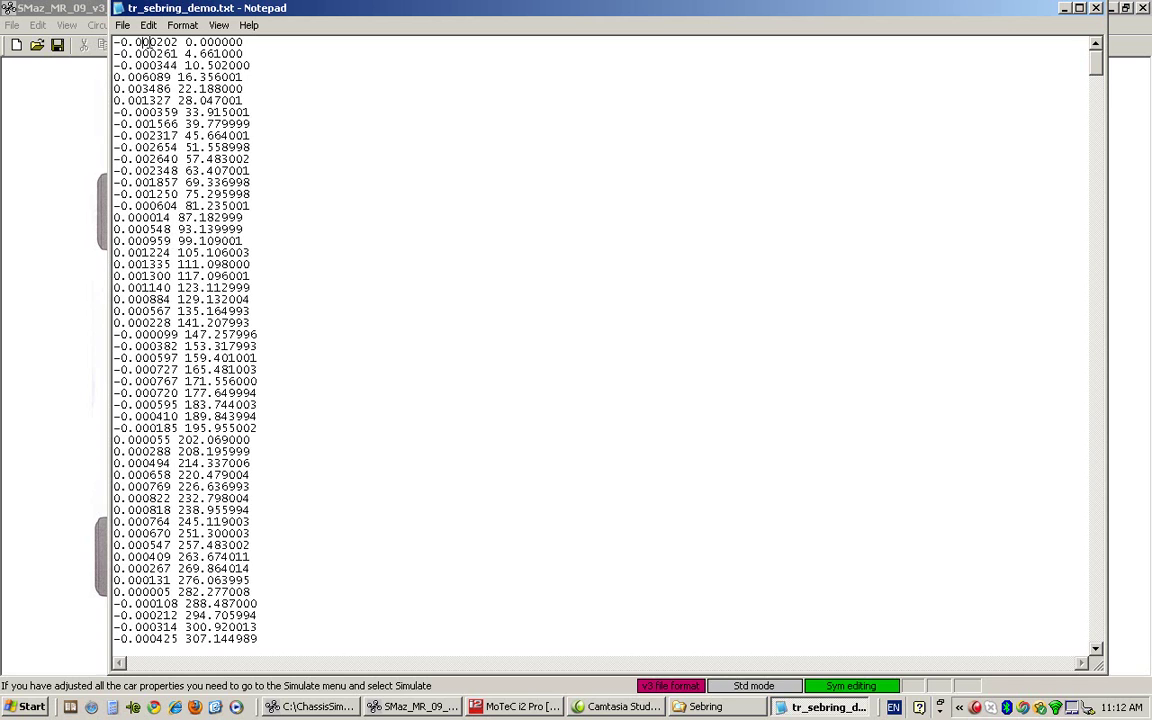
# Select the first value of the tr_sebring_demo.txt track data in Notepad
pyautogui.moveTo(156, 42)
pyautogui.mouseDown()
pyautogui.moveTo(113, 42)
pyautogui.moveTo(121, 54)
pyautogui.mouseUp()
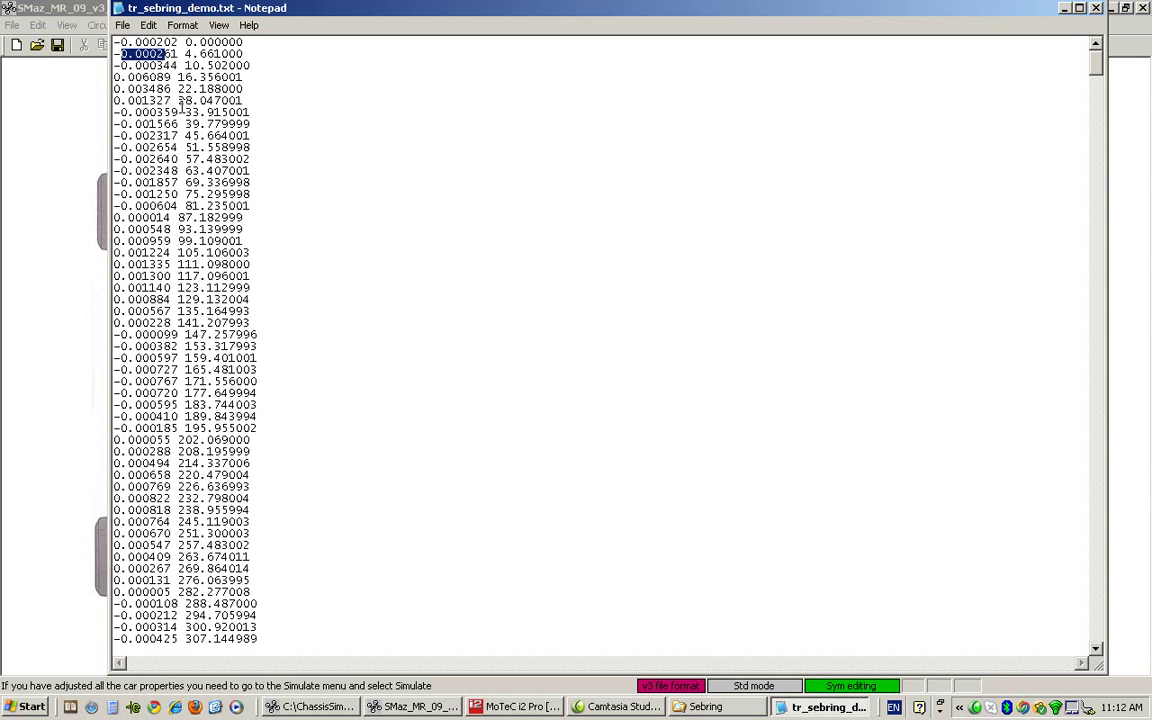
# Preview the tr_sebring_demo.txt curvature plot in Variable Grip Factors, then cancel without keeping it
pyautogui.click(1097, 8)
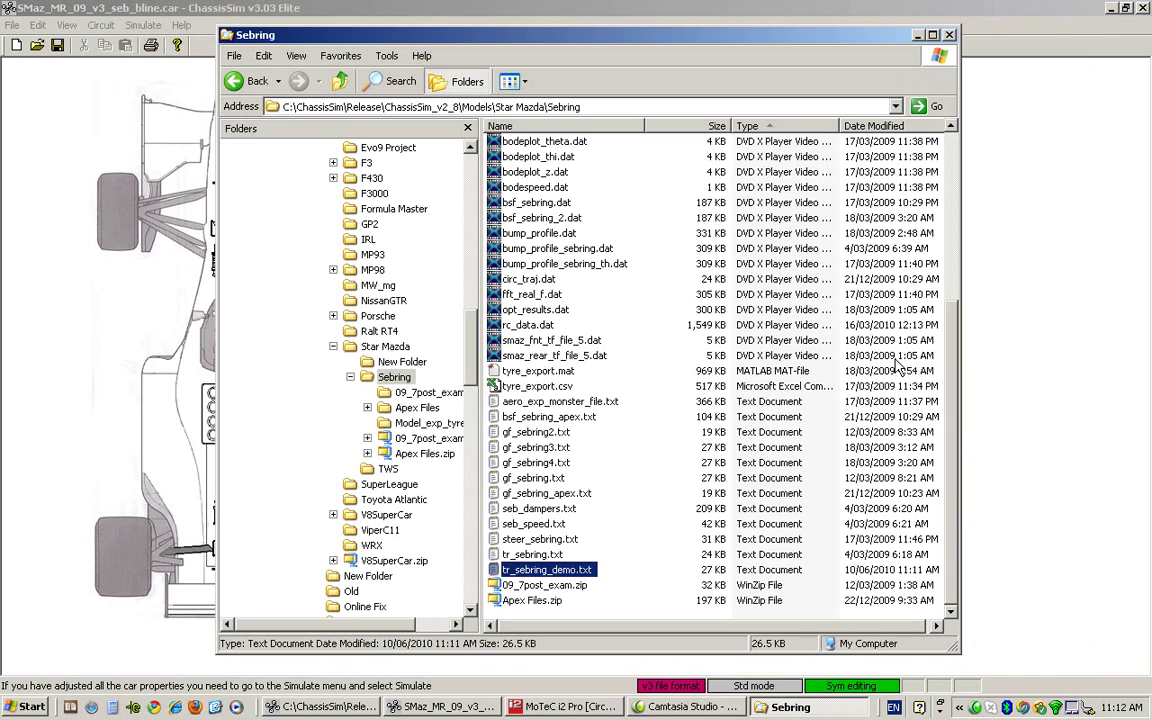
pyautogui.click(826, 10)
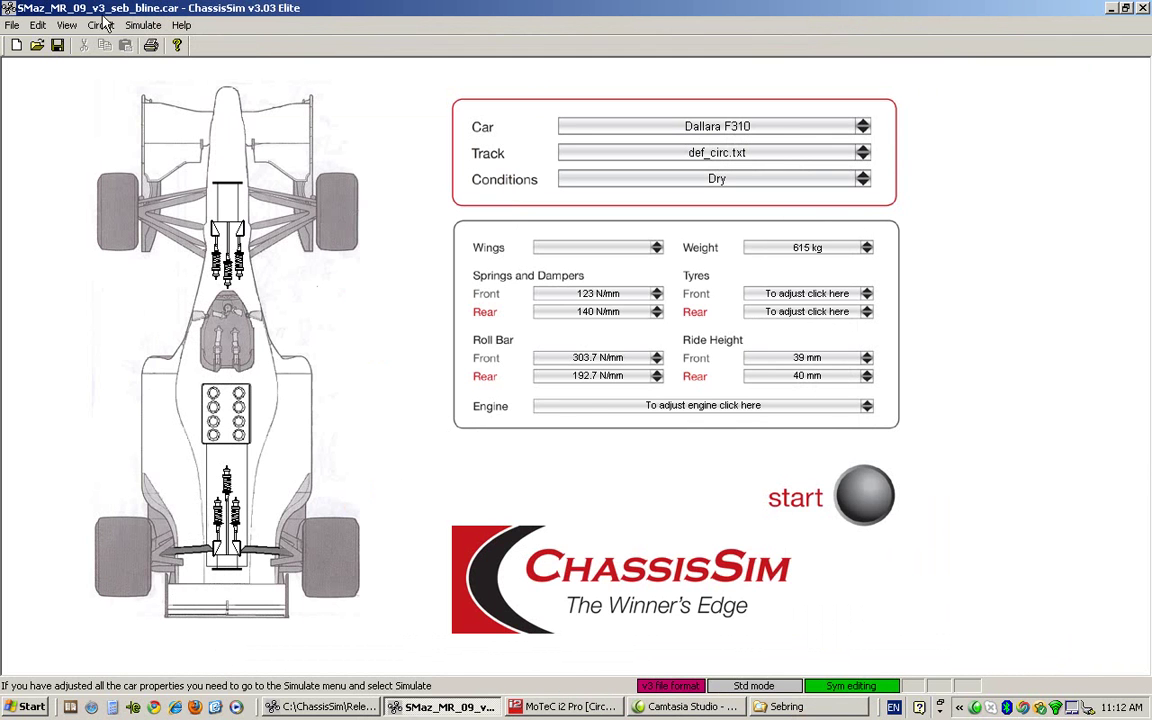
pyautogui.click(108, 27)
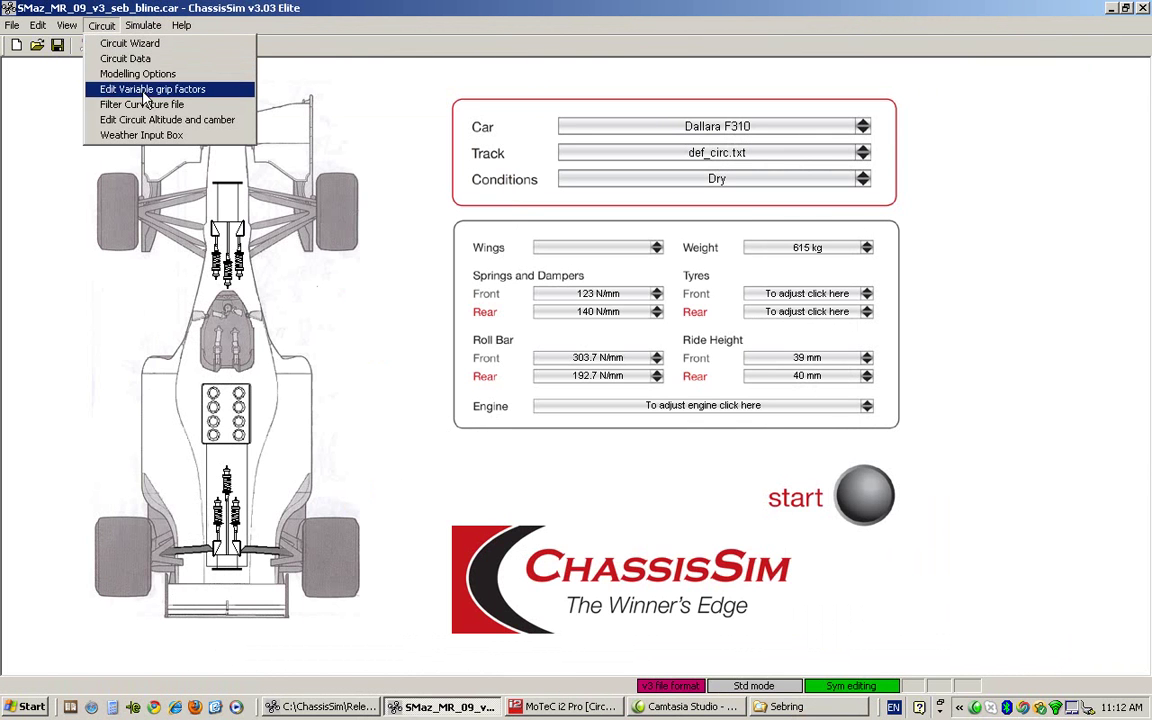
pyautogui.click(188, 92)
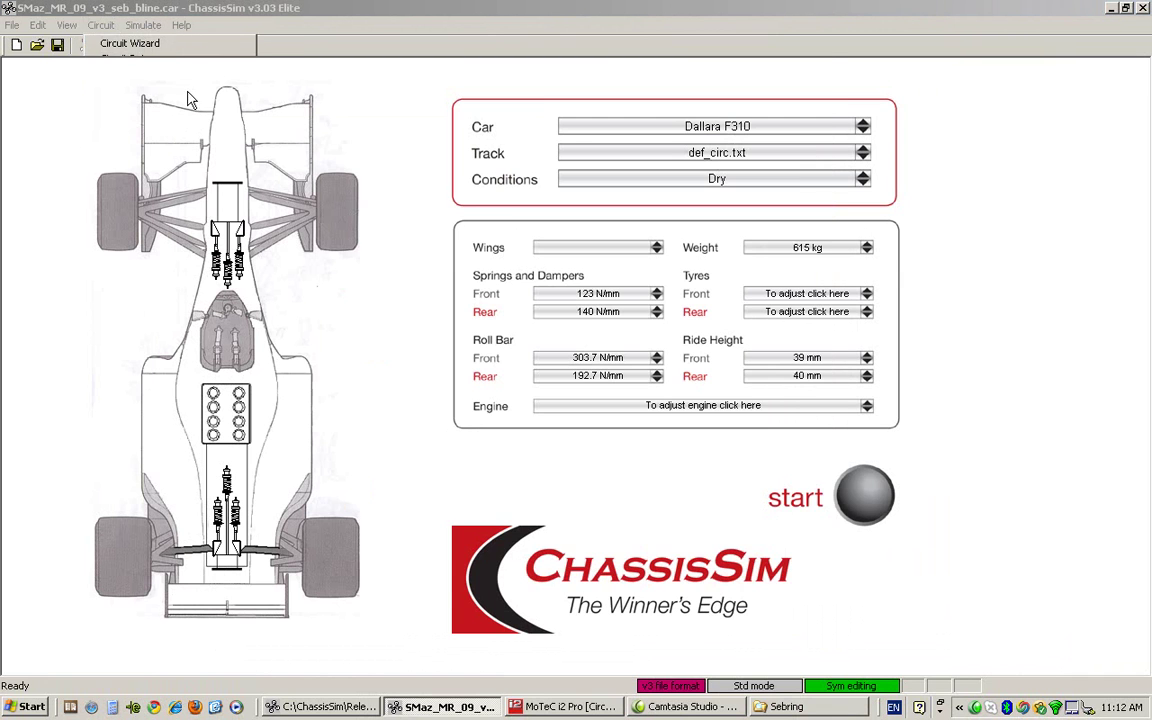
pyautogui.click(368, 152)
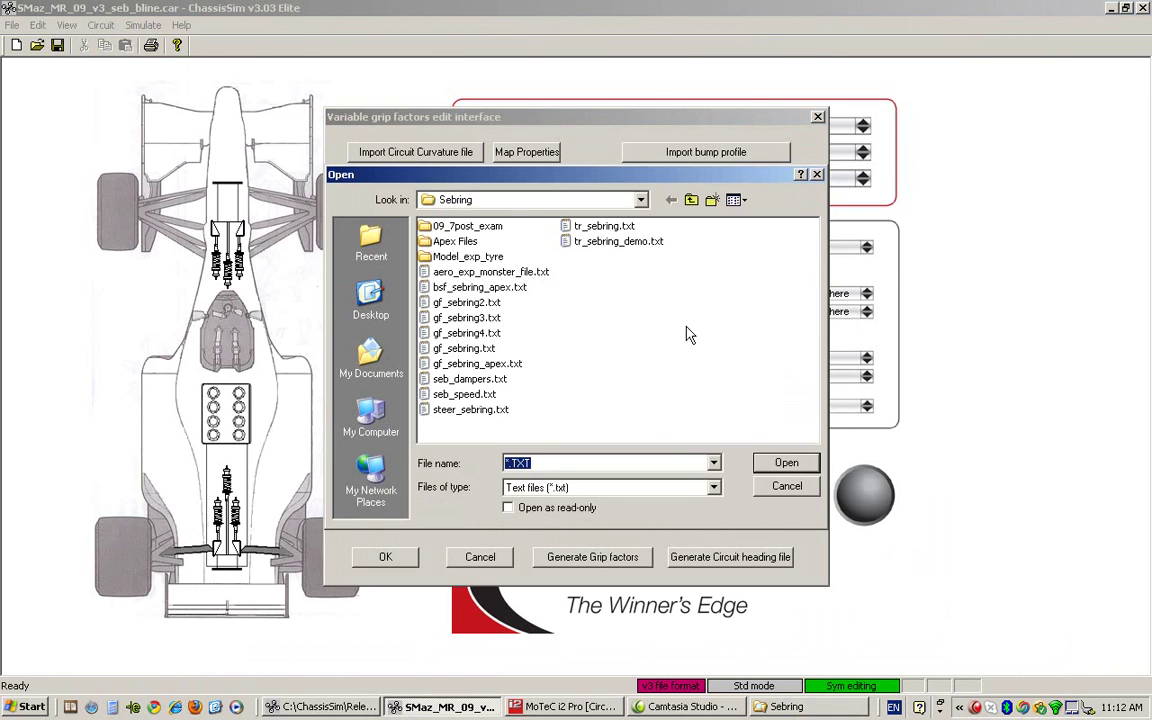
pyautogui.doubleClick(640, 249)
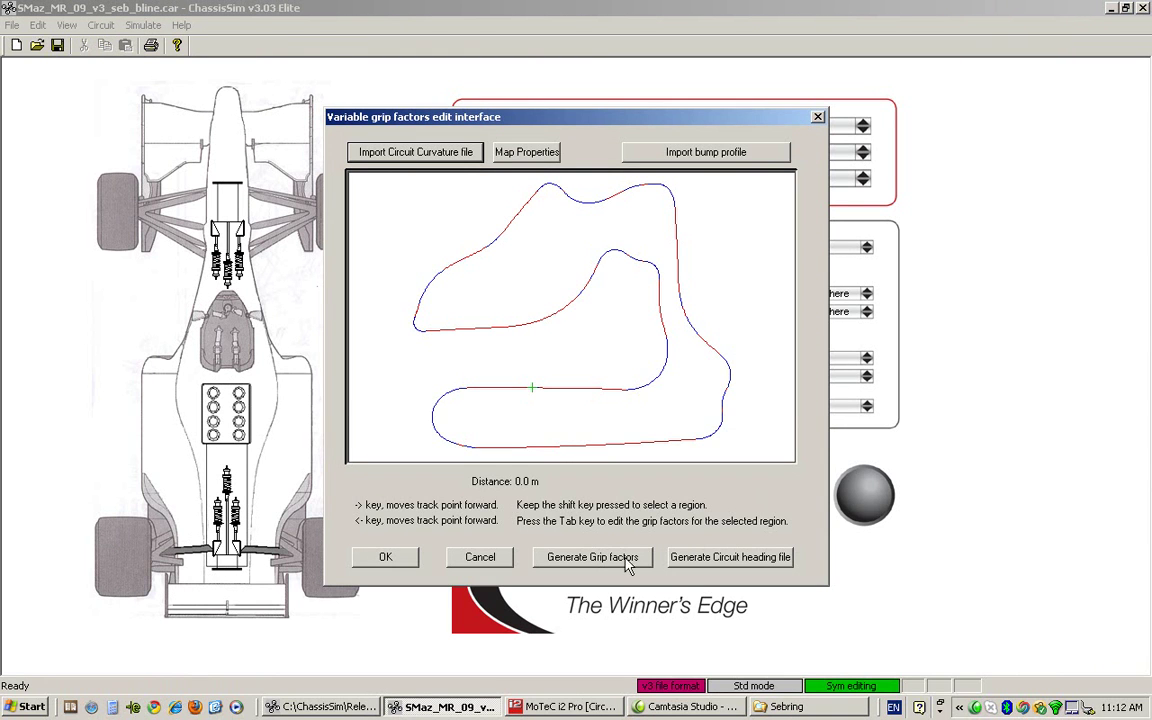
pyautogui.click(472, 555)
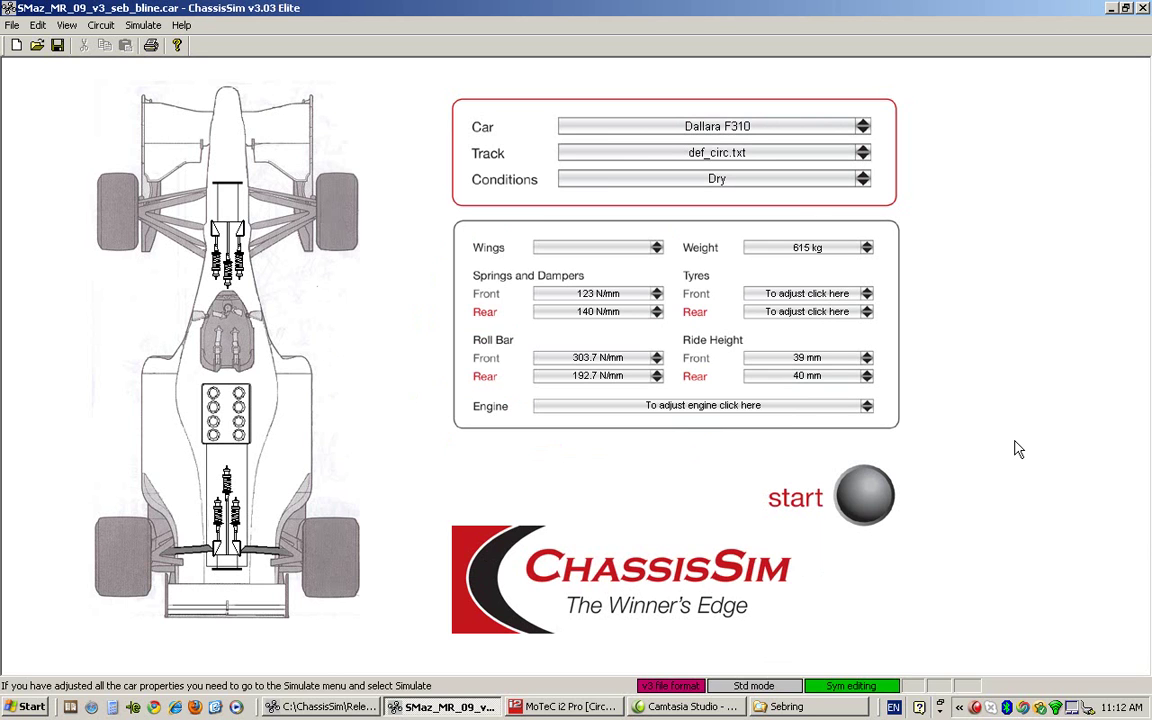
# Open Bump Profile Modelling settings, leaving the file-includes-loads option unticked
pyautogui.click(136, 27)
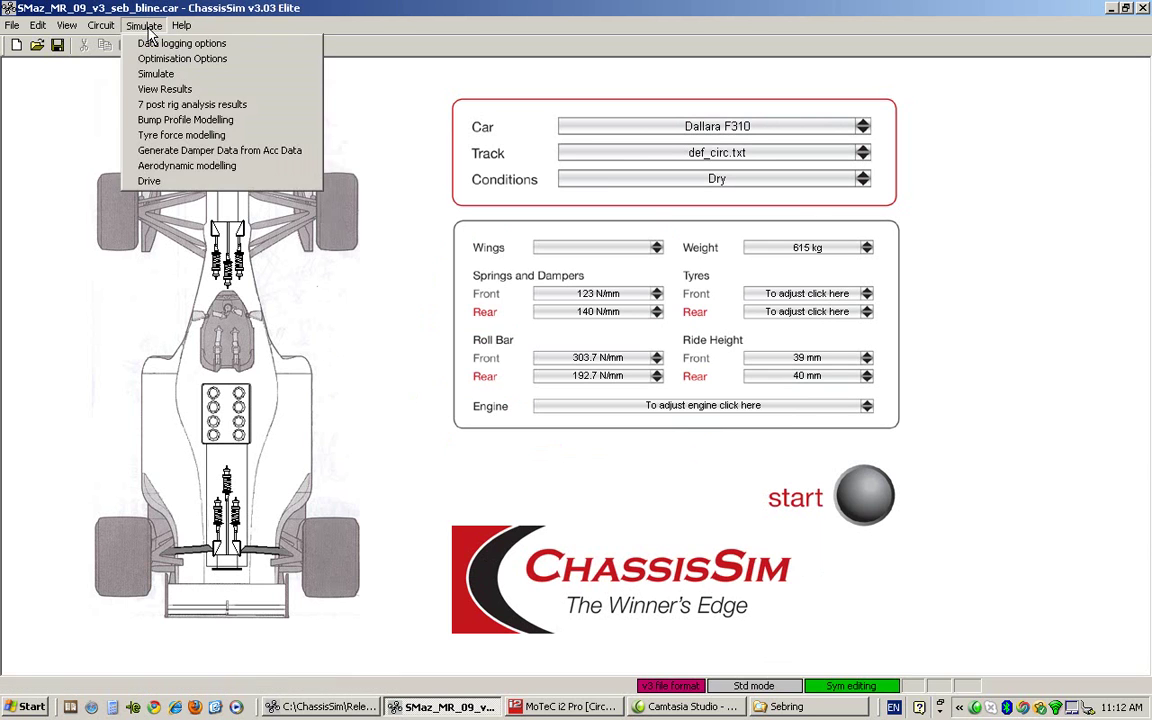
pyautogui.click(193, 121)
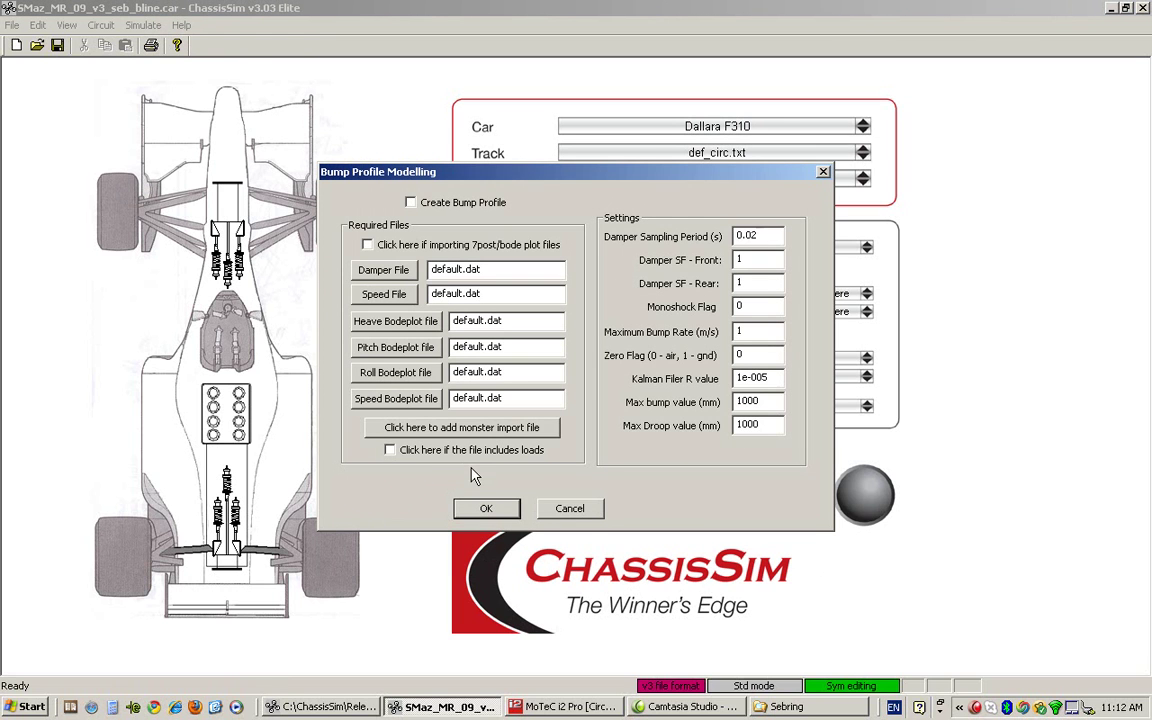
pyautogui.click(391, 451)
pyautogui.click(391, 451)
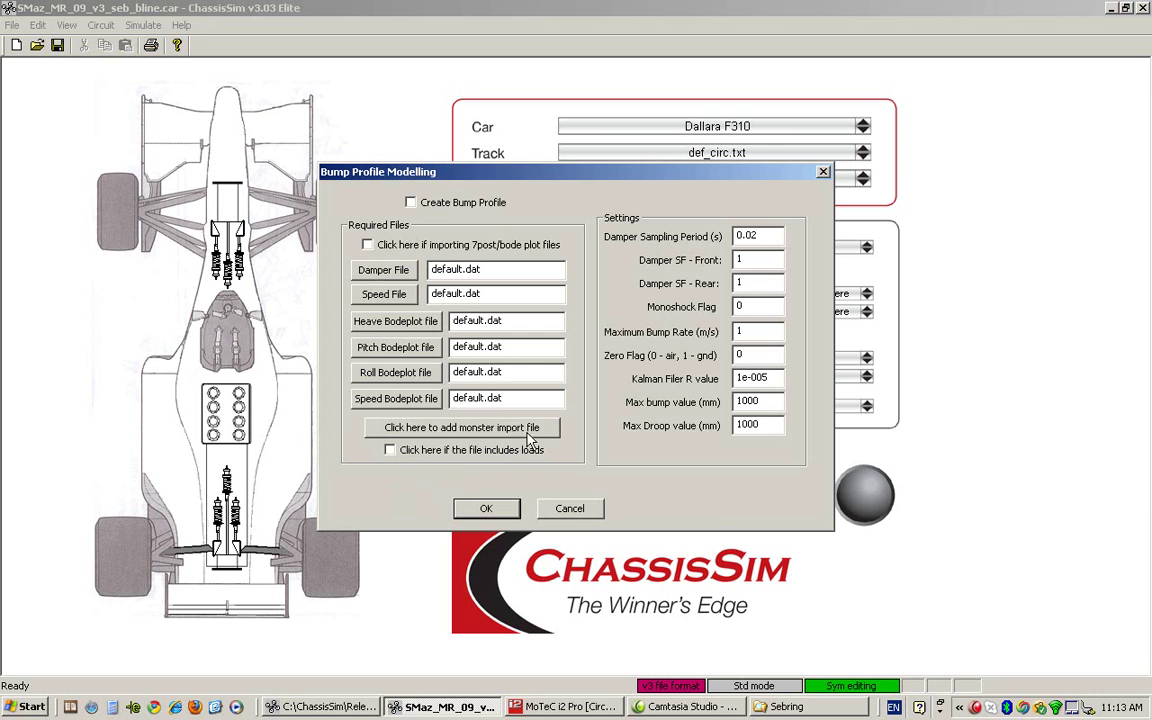
# Choose the Albert_park_mons_exp_file.txt from ChassisSim\Monster Example as the monster import file
pyautogui.click(476, 428)
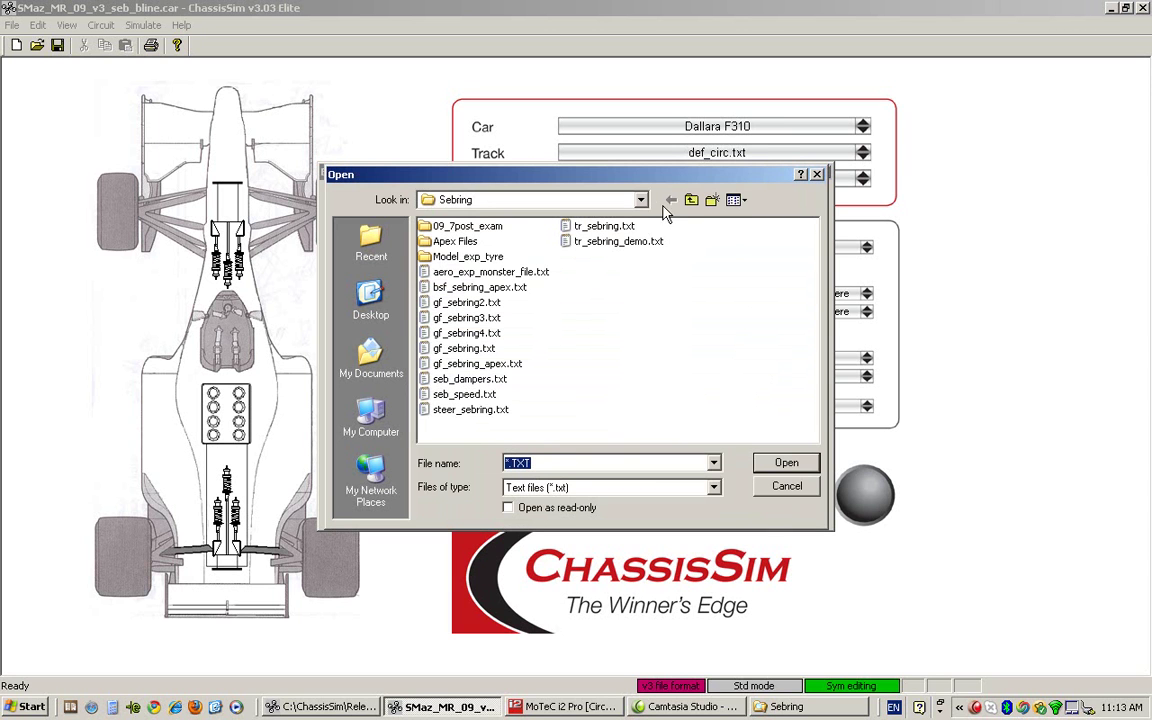
pyautogui.click(691, 203)
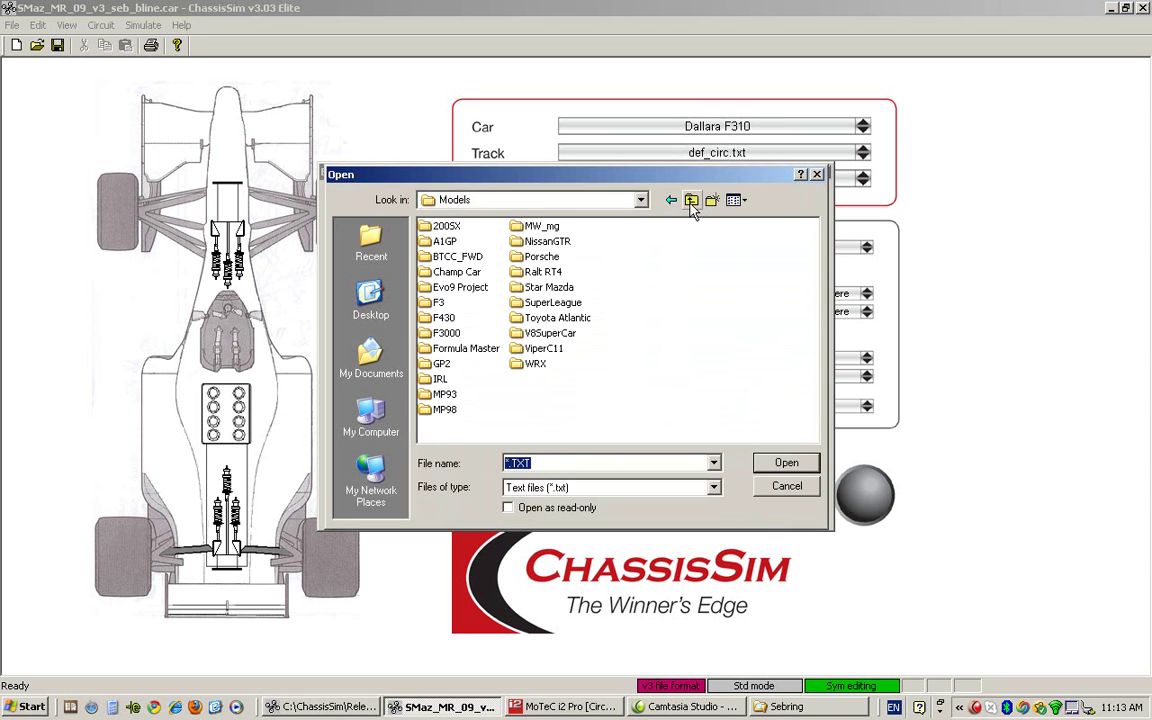
pyautogui.click(691, 203)
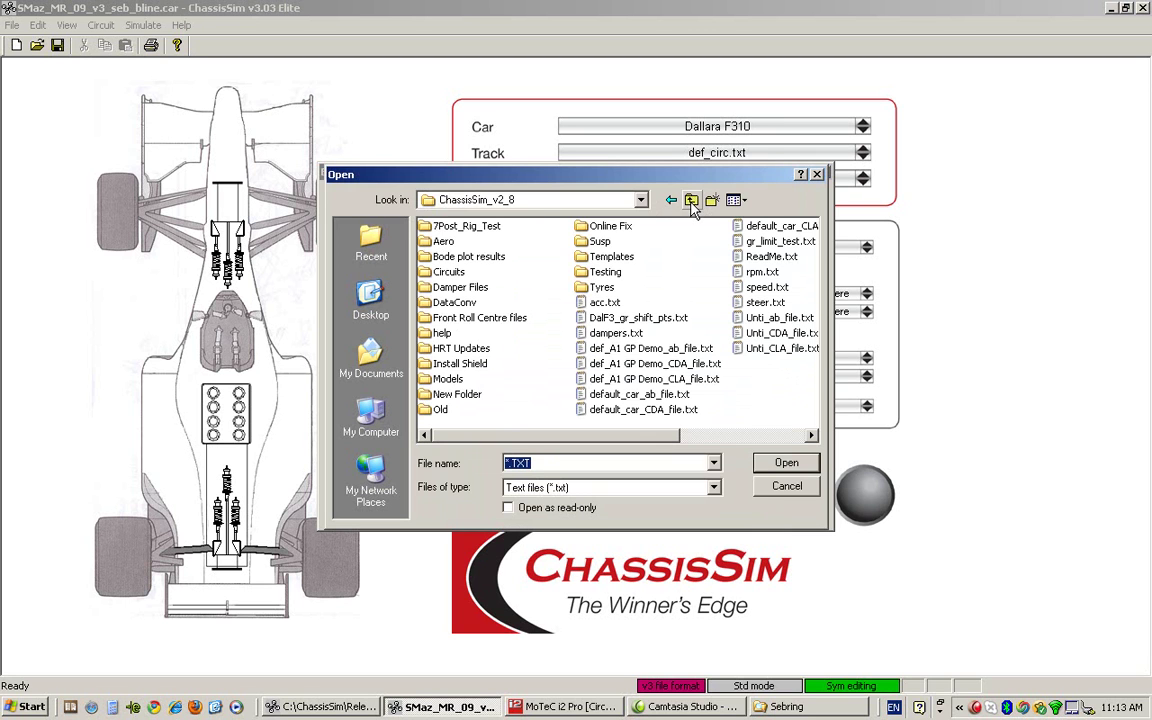
pyautogui.click(691, 203)
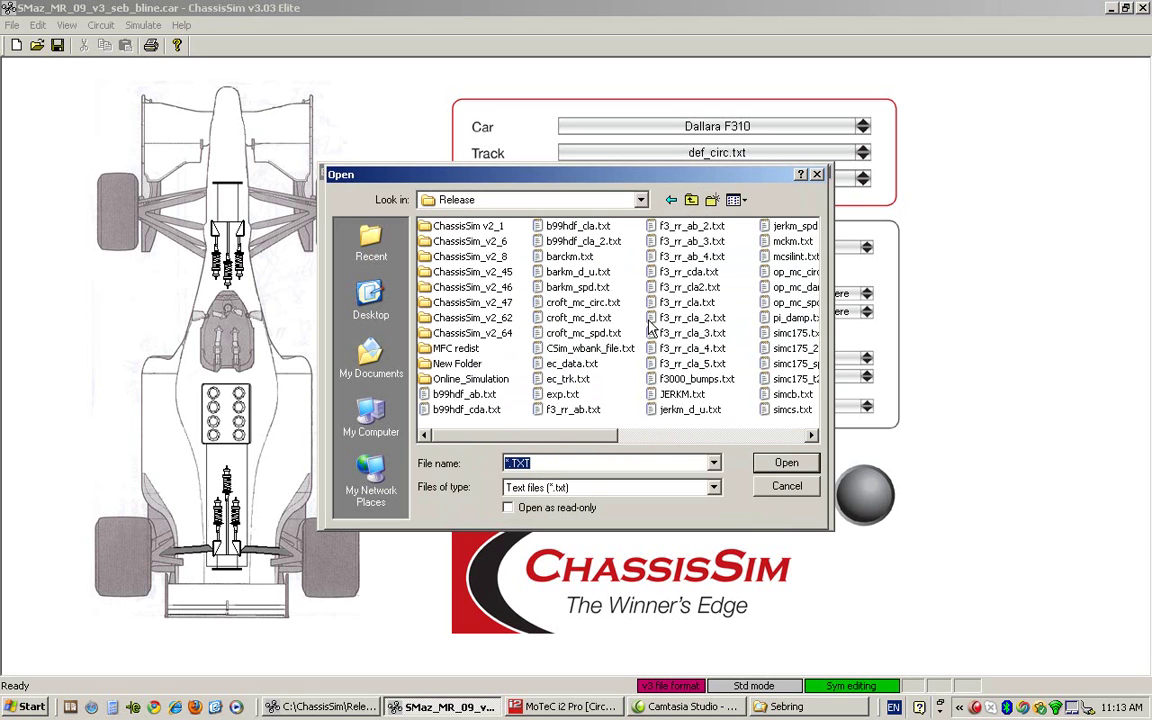
pyautogui.click(691, 203)
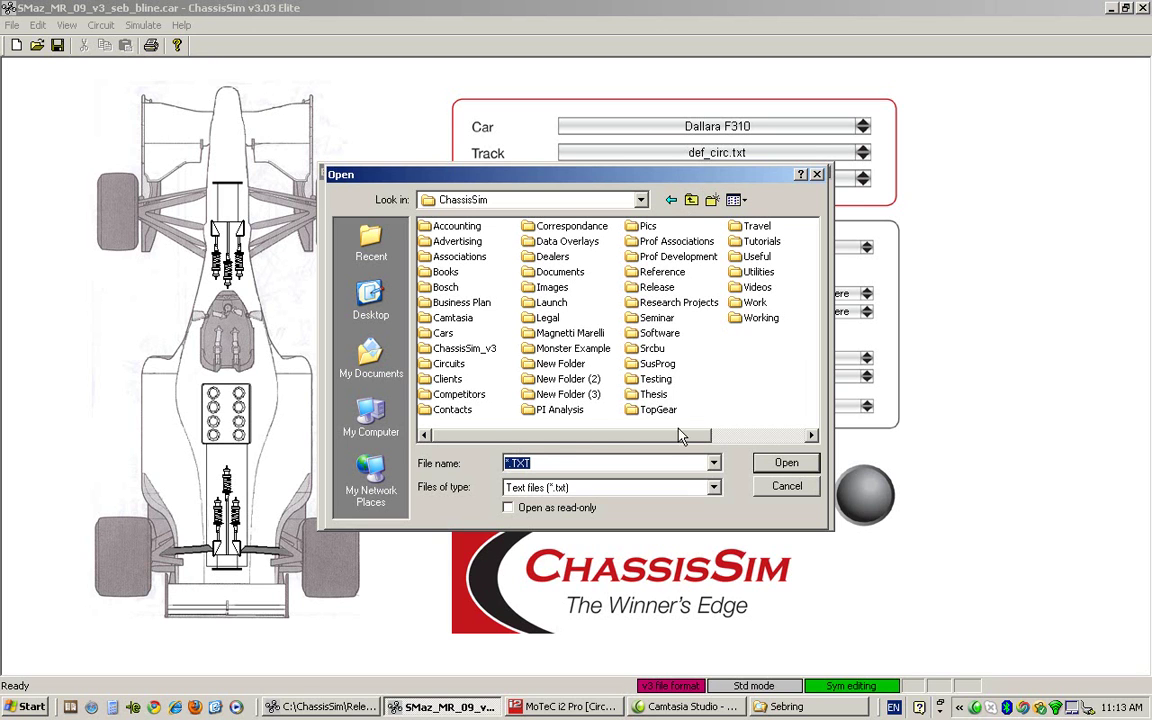
pyautogui.doubleClick(580, 350)
pyautogui.doubleClick(497, 232)
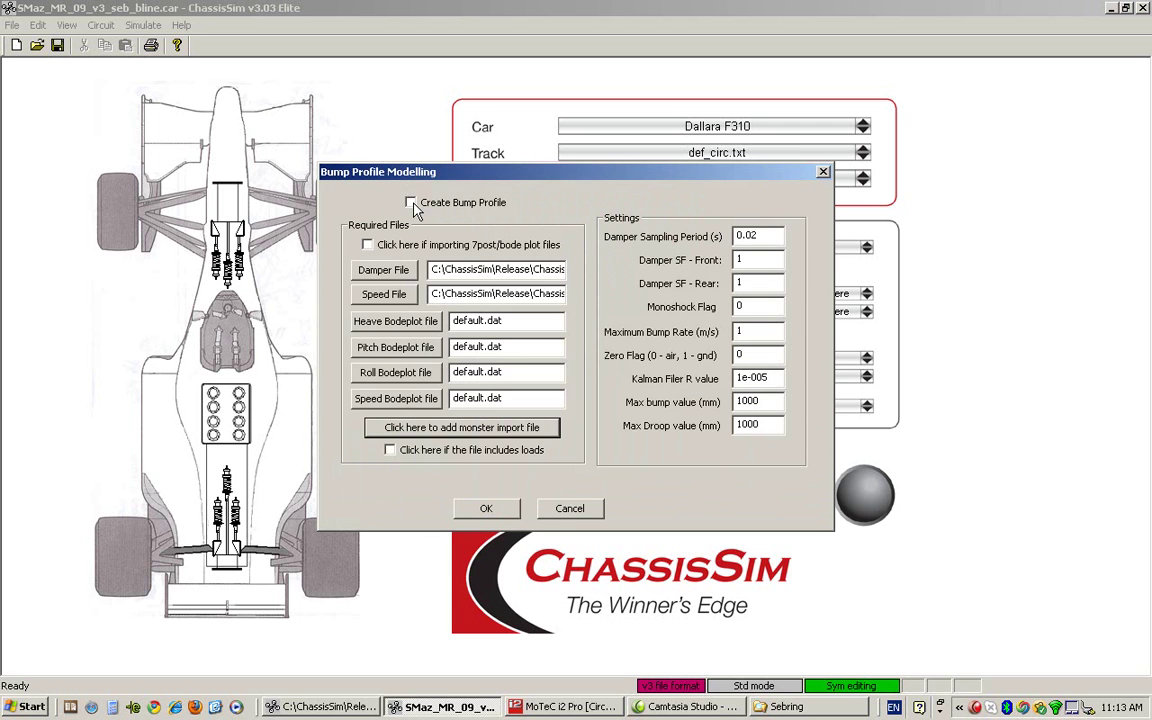
# Tick Create Bump Profile and focus the Damper SF, Monoshock Flag and Maximum Bump Rate fields
pyautogui.click(411, 203)
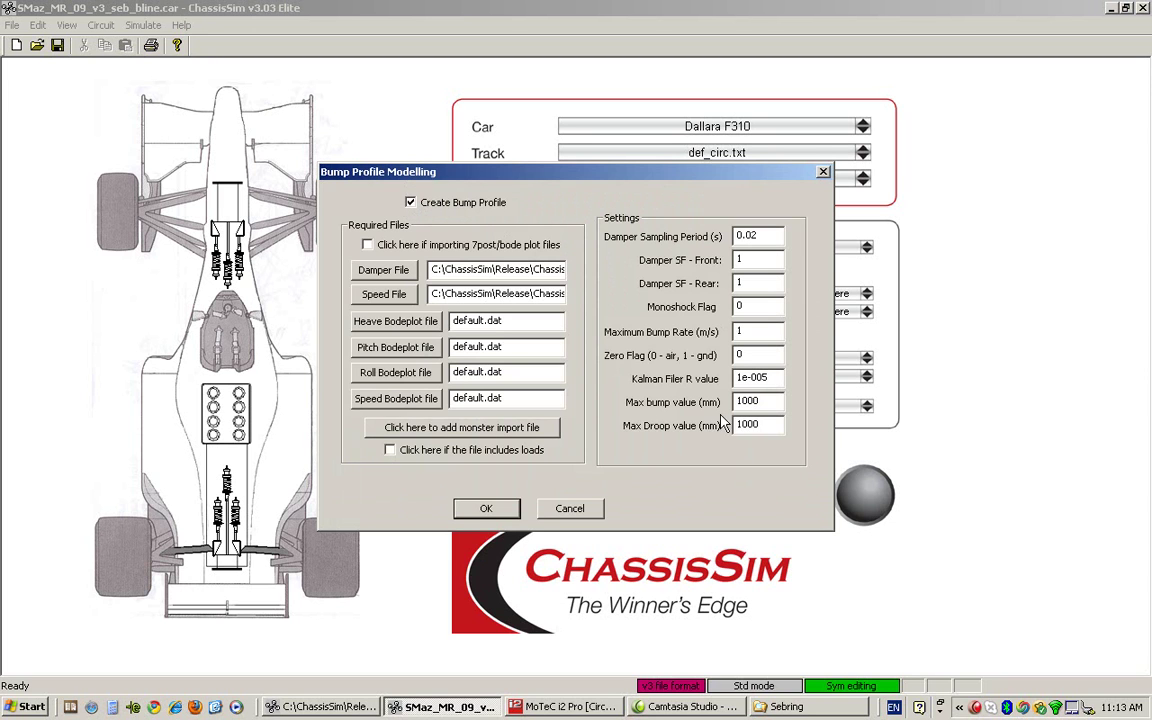
pyautogui.click(753, 266)
pyautogui.click(755, 259)
pyautogui.click(770, 307)
pyautogui.click(770, 331)
# Set Maximum Bump Rate to 0.2 and Zero Flag to 1
pyautogui.press('BackSpace')
pyautogui.write('0.')
pyautogui.write('2')
pyautogui.press('BackSpace')
pyautogui.write('2')
pyautogui.doubleClick(753, 354)
pyautogui.write('1')
# Set Max bump and Max Droop values to 20 mm and accept the settings
pyautogui.doubleClick(748, 401)
pyautogui.write('20')
pyautogui.press('Tab')
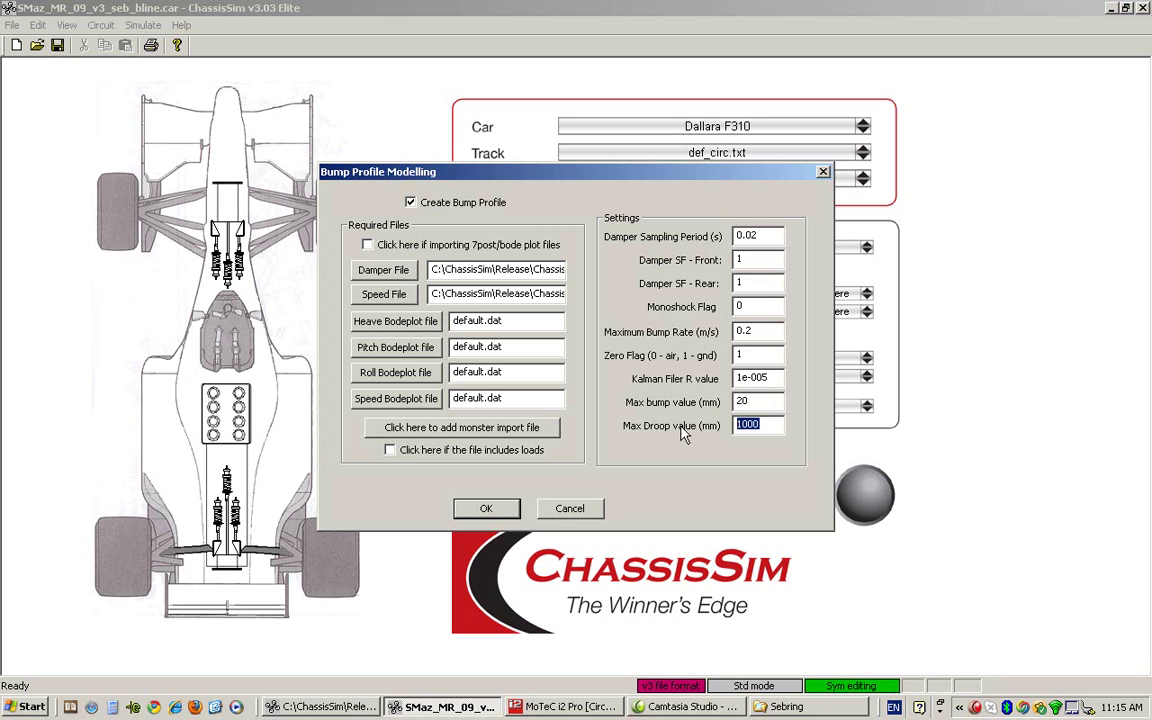
pyautogui.write('20')
pyautogui.click(484, 508)
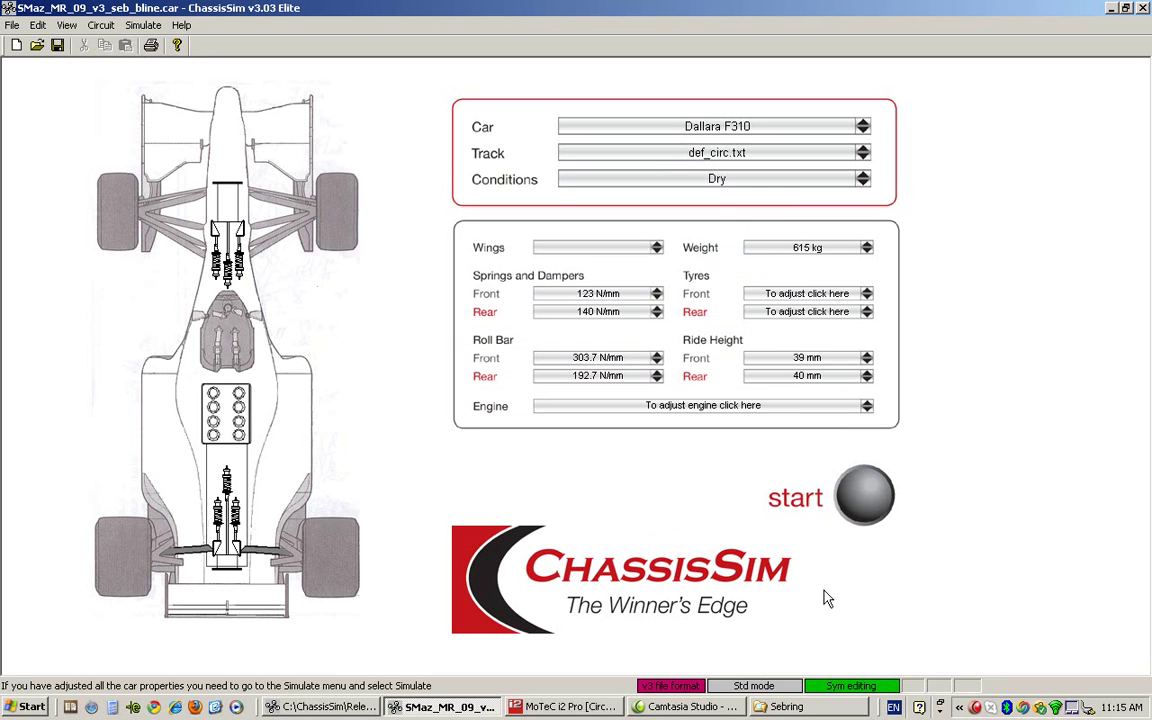
# Start the simulation run to generate the bump profile data file
pyautogui.click(866, 505)
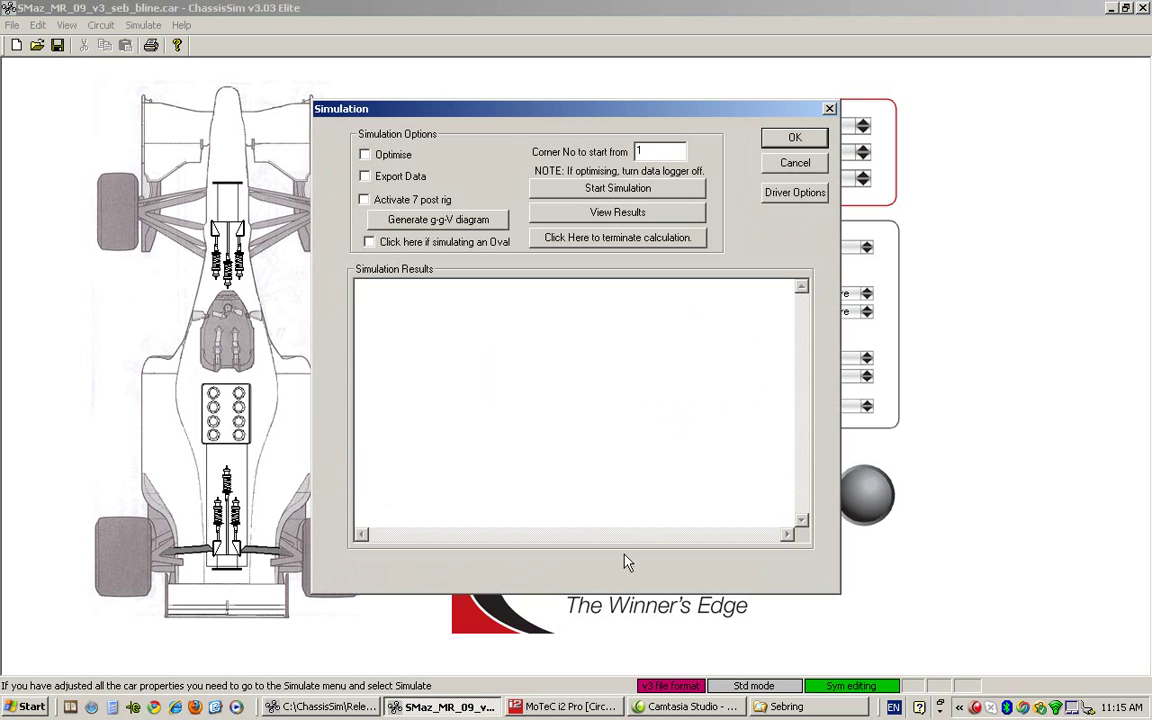
pyautogui.click(686, 192)
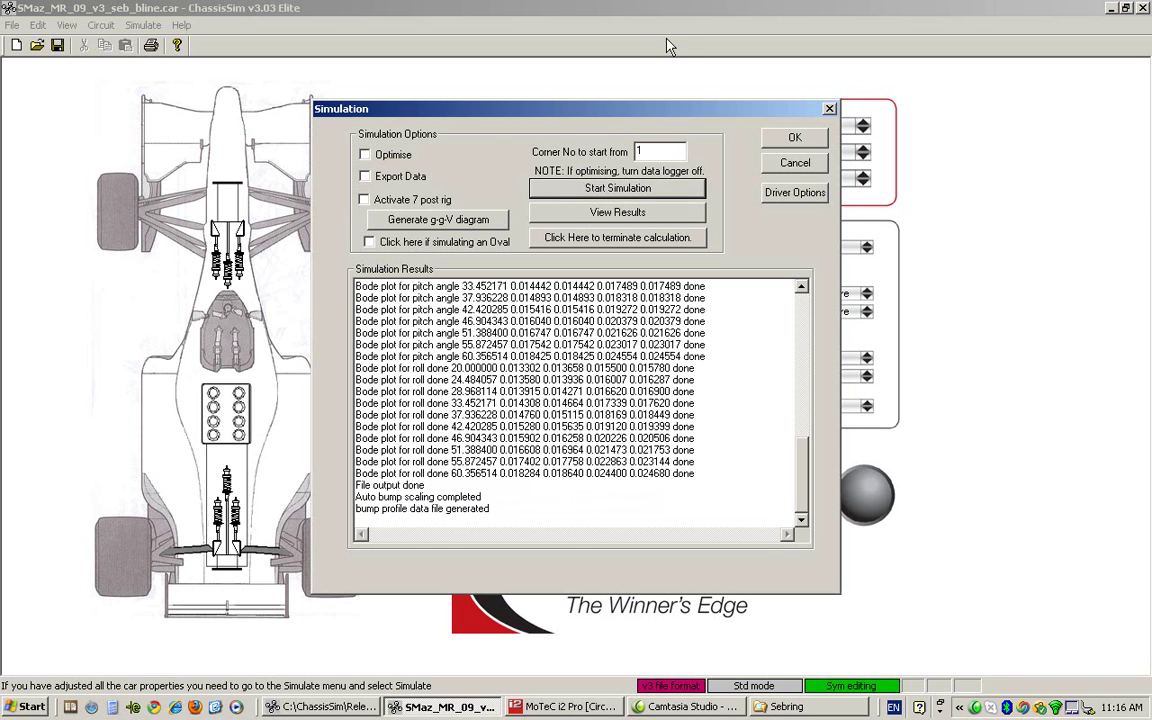
# Close the simulation window and refresh the Sebring folder in Explorer
pyautogui.click(796, 164)
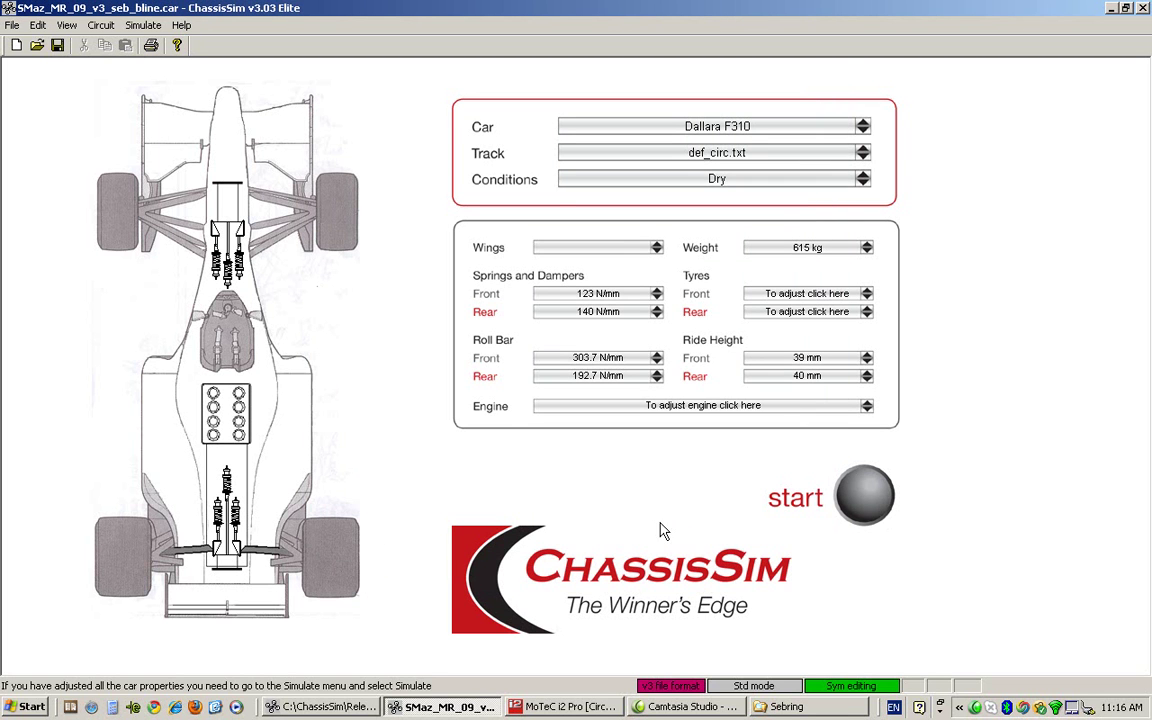
pyautogui.click(806, 708)
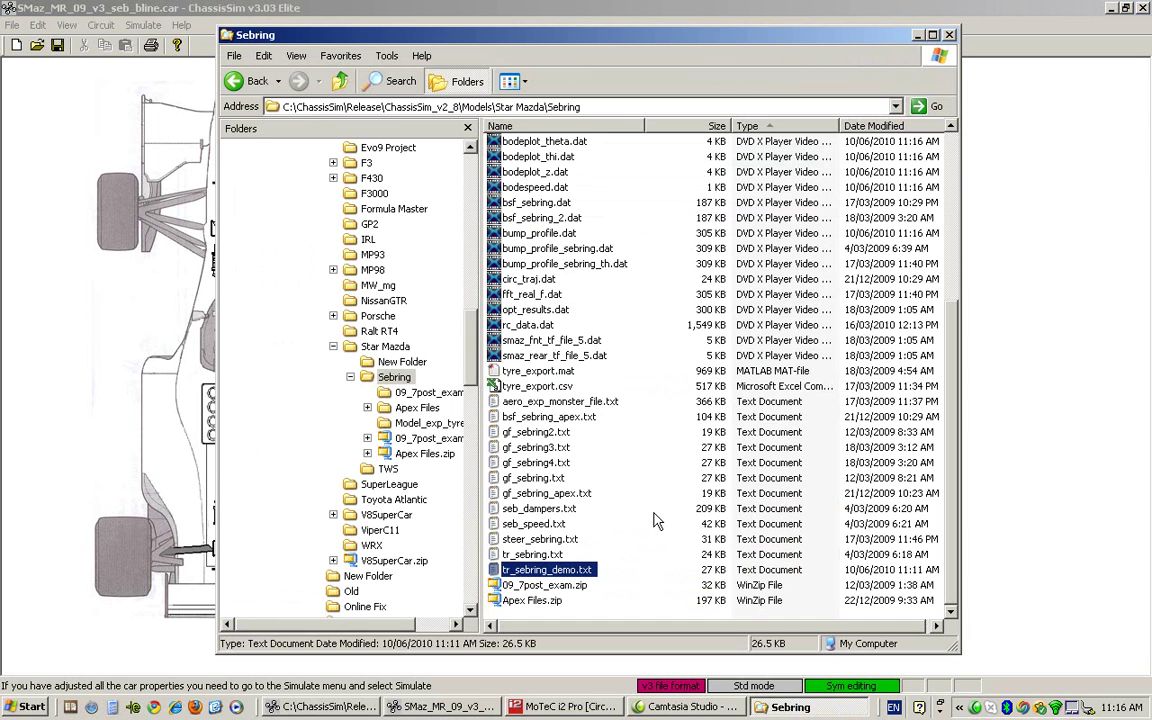
pyautogui.click(297, 56)
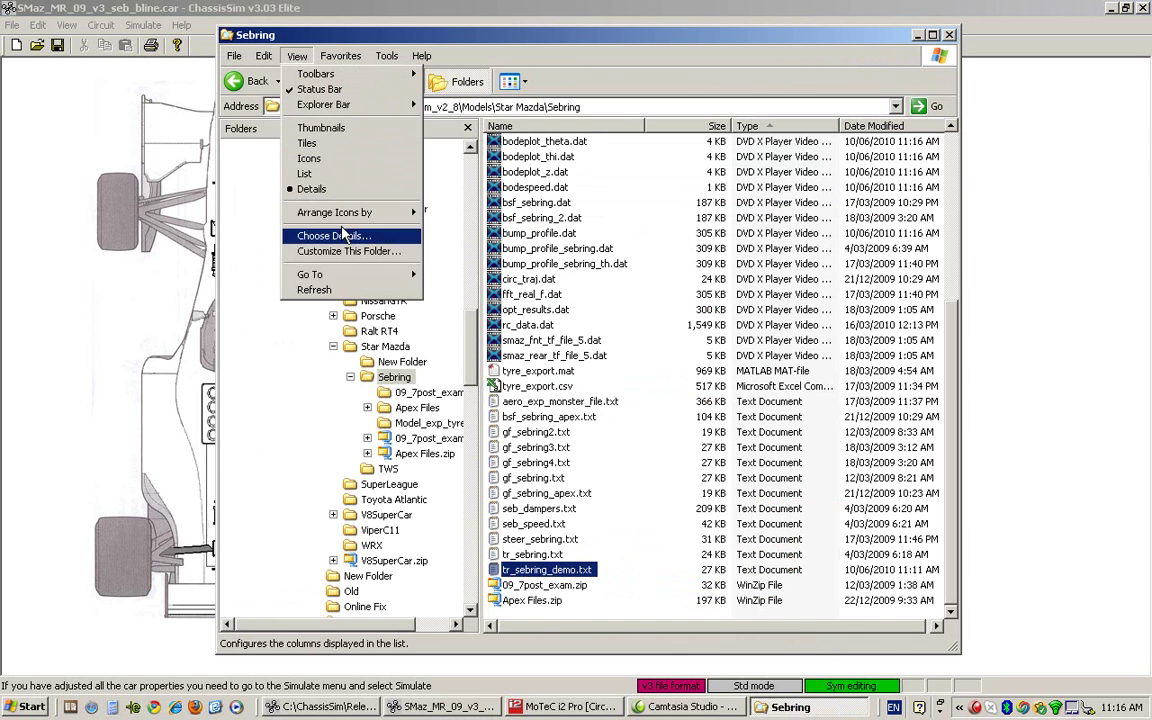
pyautogui.click(314, 289)
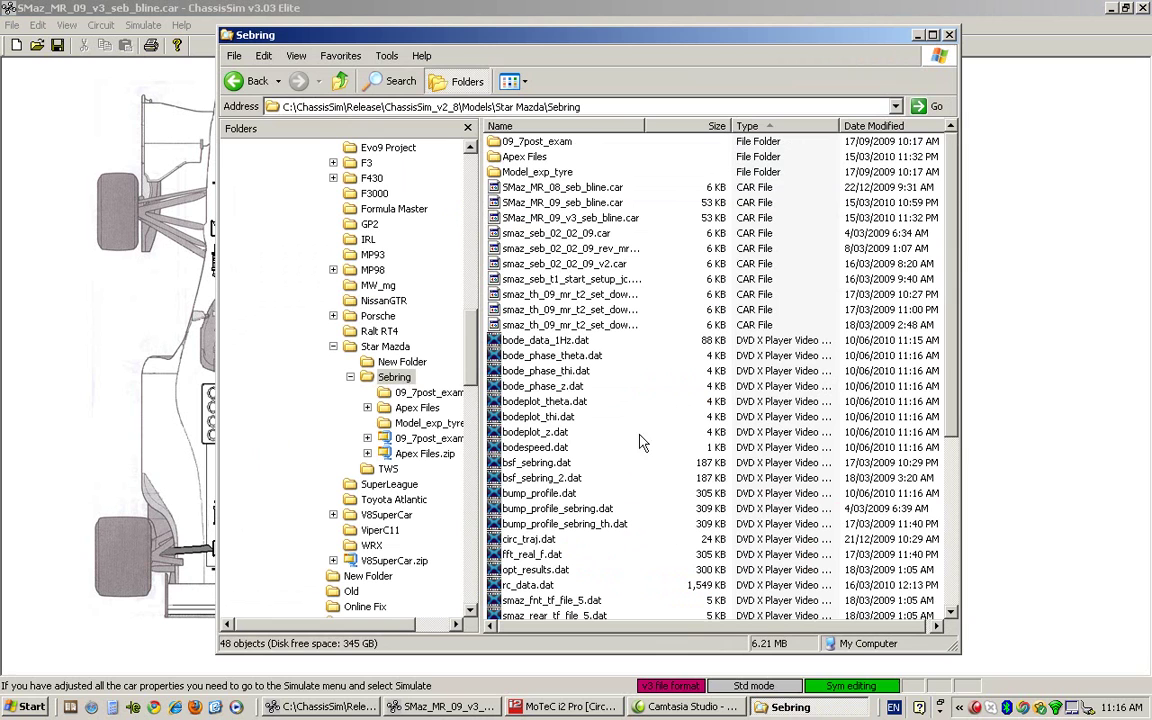
# Open bump_profile.dat in Notepad via Open With
pyautogui.click(556, 494)
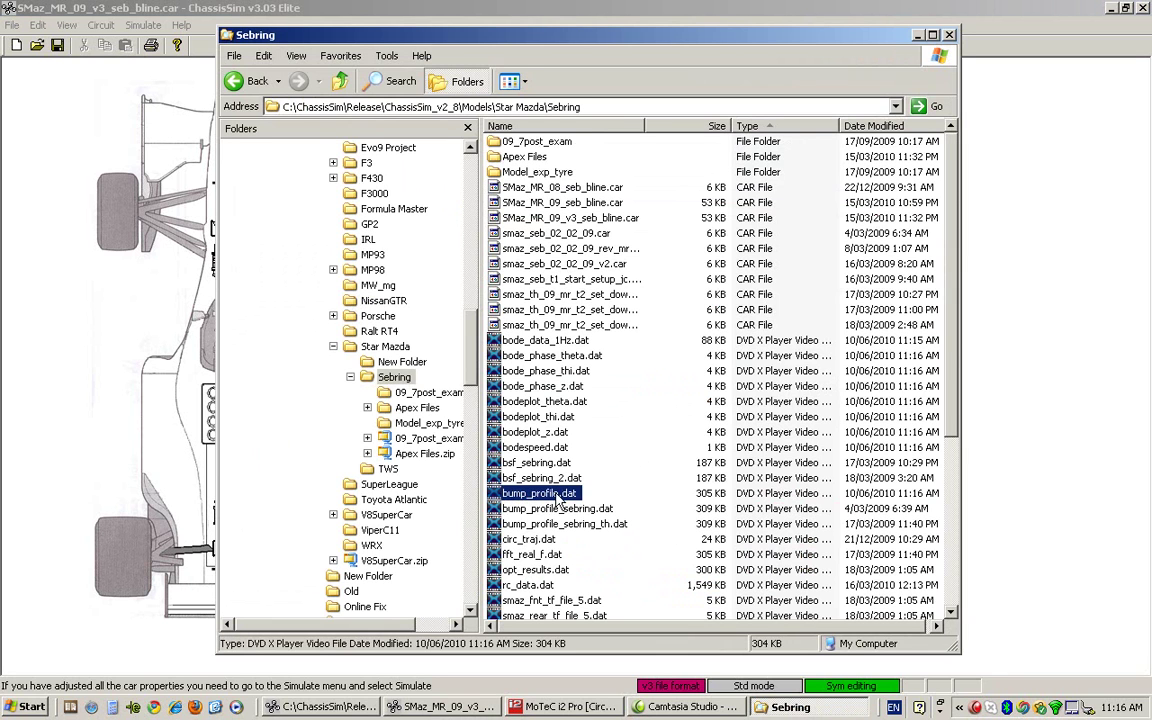
pyautogui.click(853, 455)
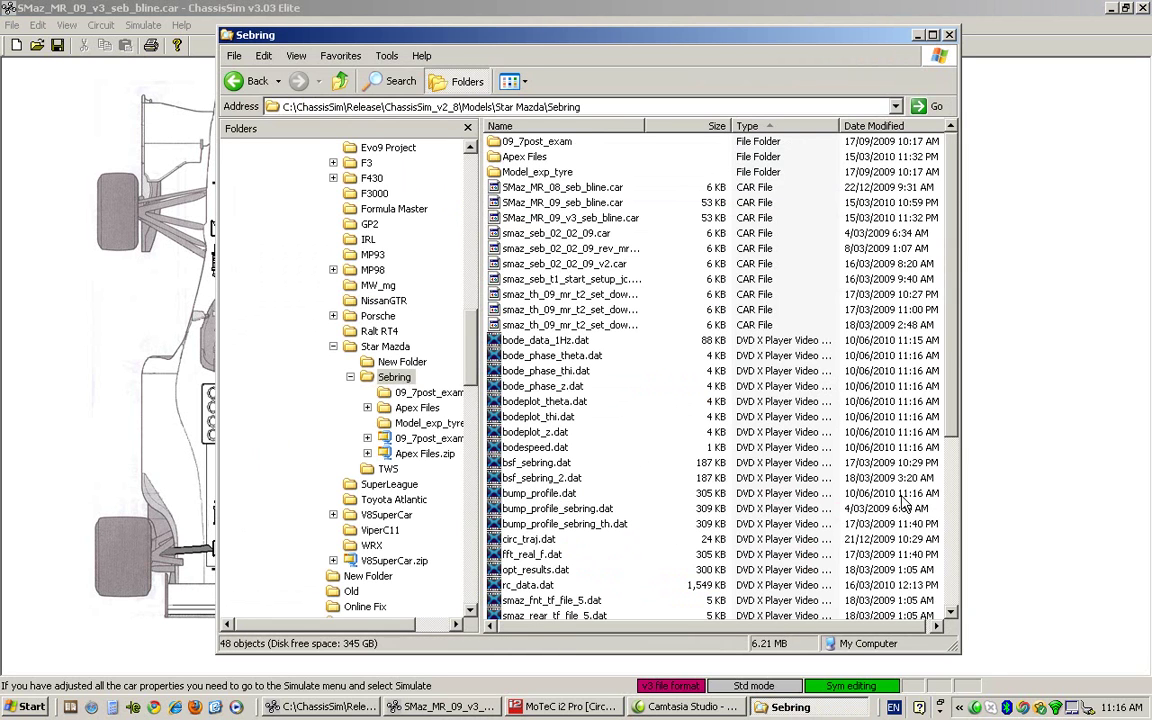
pyautogui.click(536, 494)
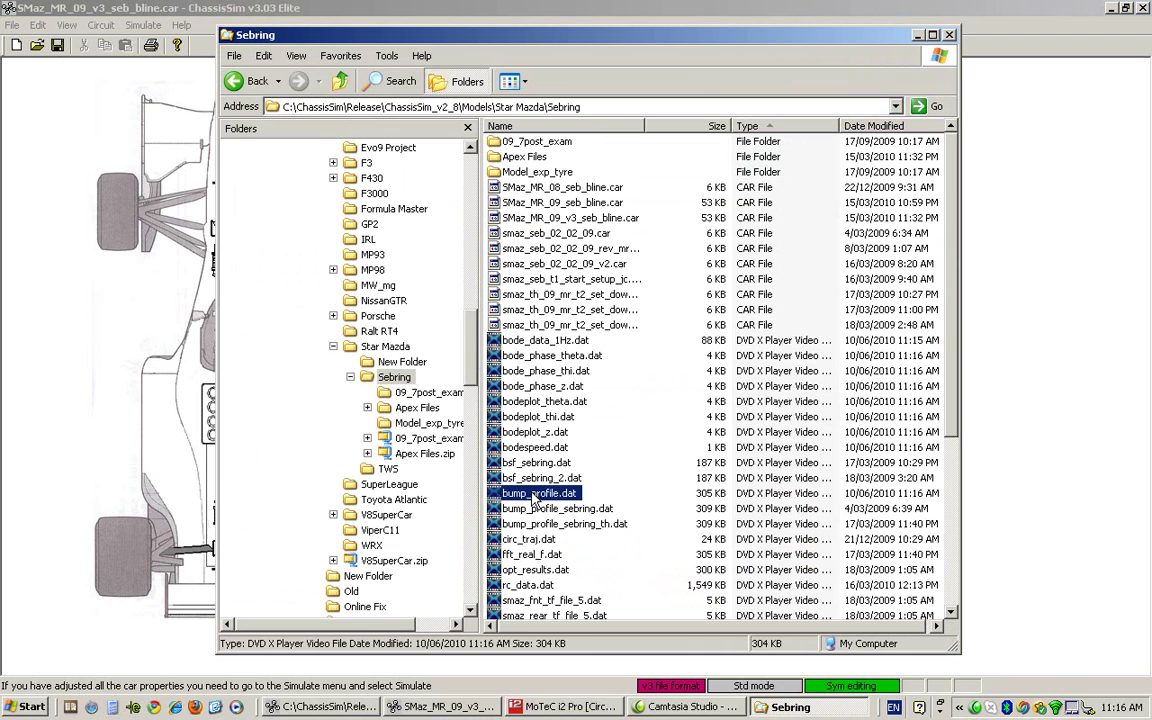
pyautogui.rightClick(532, 498)
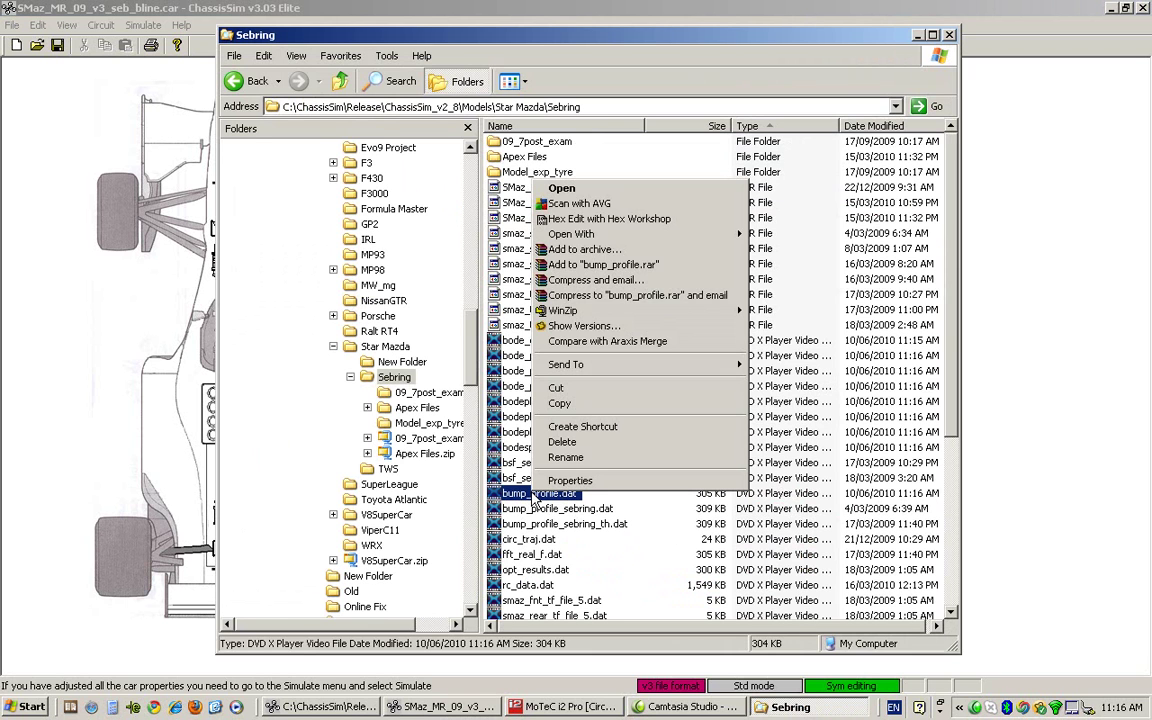
pyautogui.moveTo(571, 234)
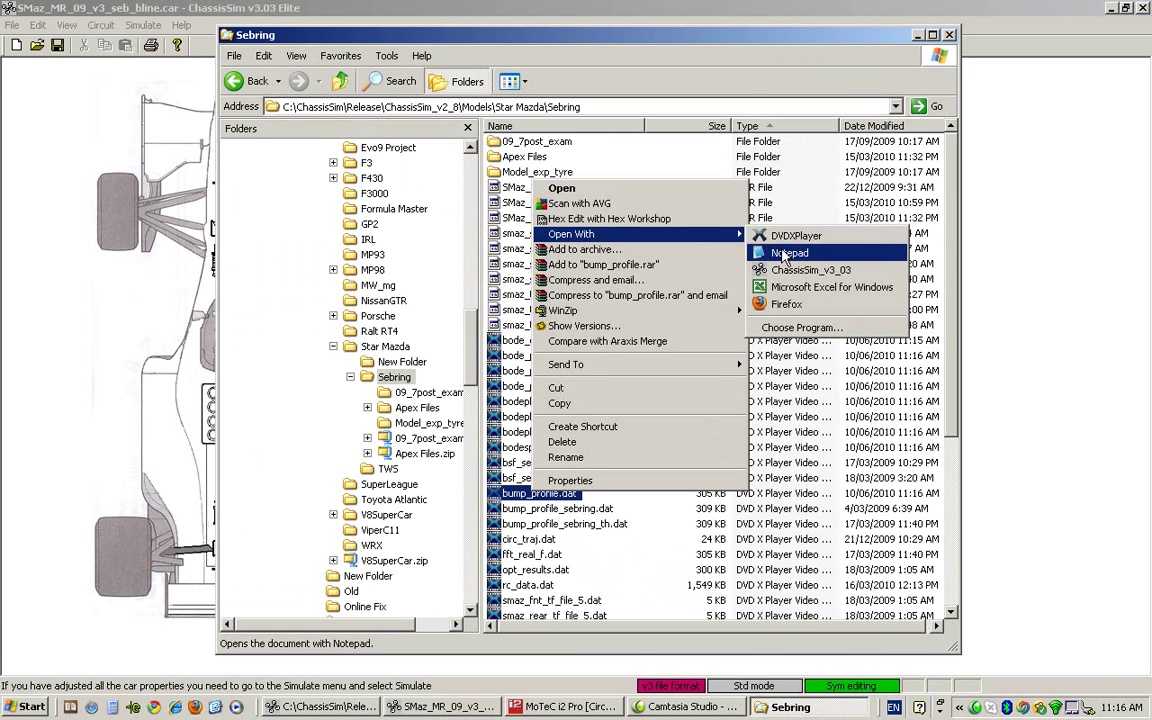
pyautogui.click(786, 254)
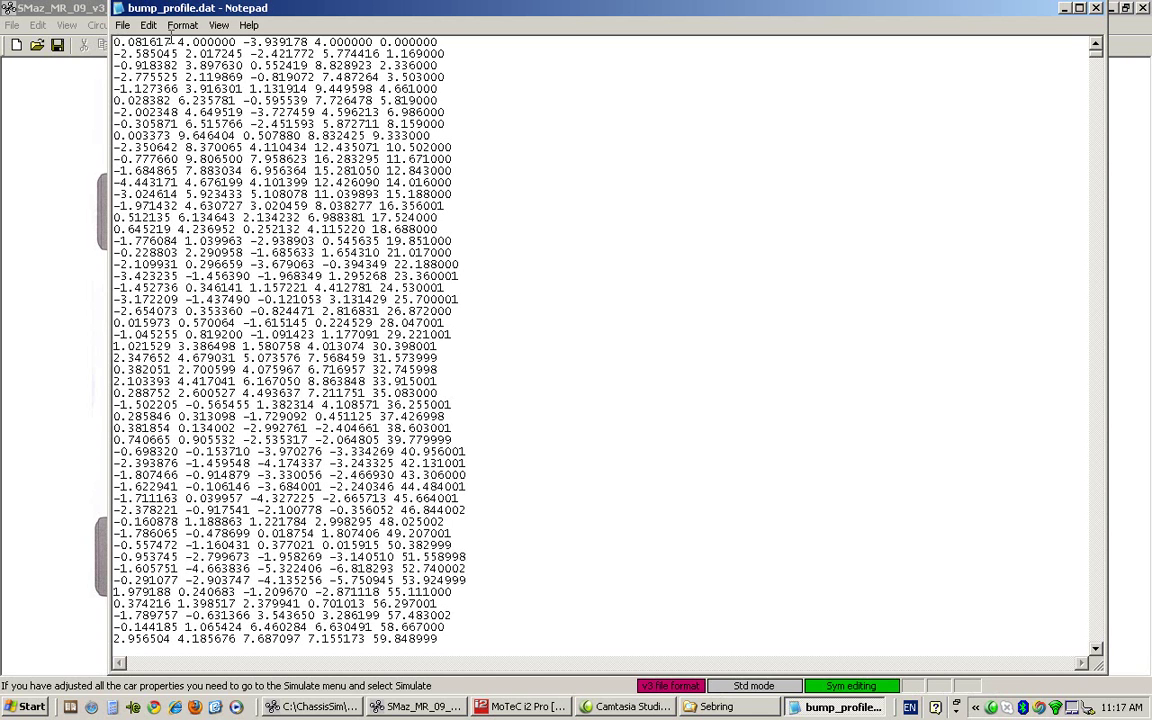
# Select the first bump profile values, then close Notepad
pyautogui.moveTo(115, 42); pyautogui.dragTo(194, 42)
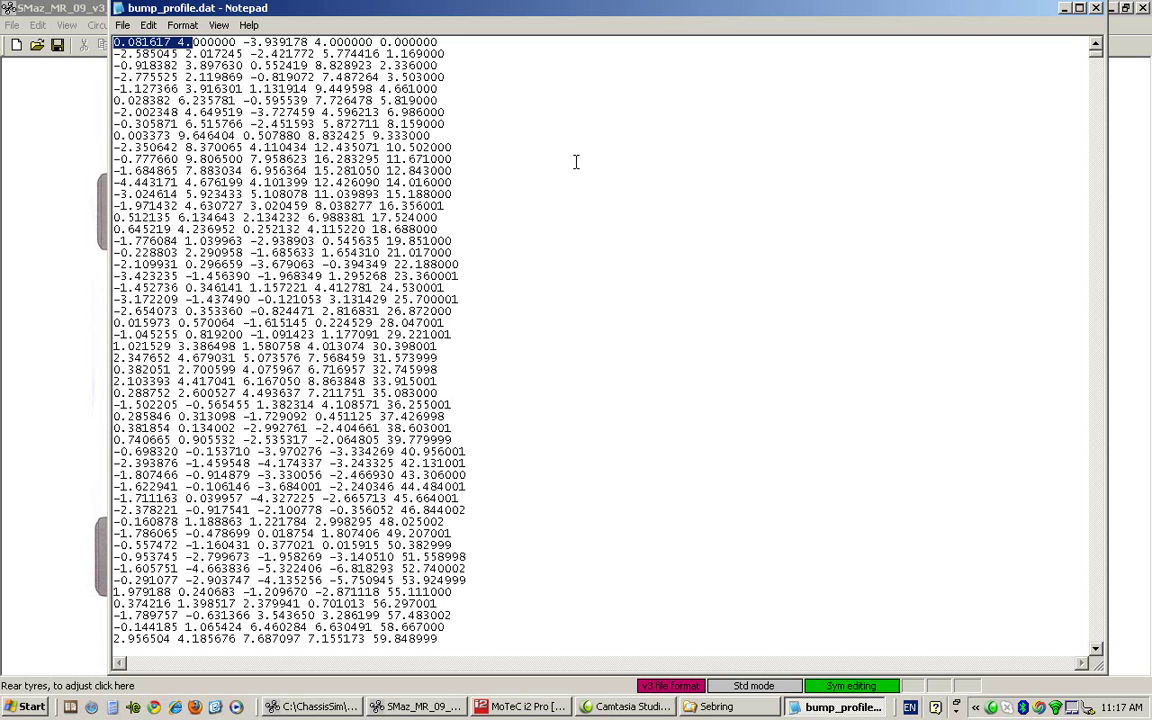
pyautogui.click(1096, 9)
# Rename bump_profile.dat to bump_profile_sebring_demo.dat and minimize the Explorer window
pyautogui.rightClick(551, 493)
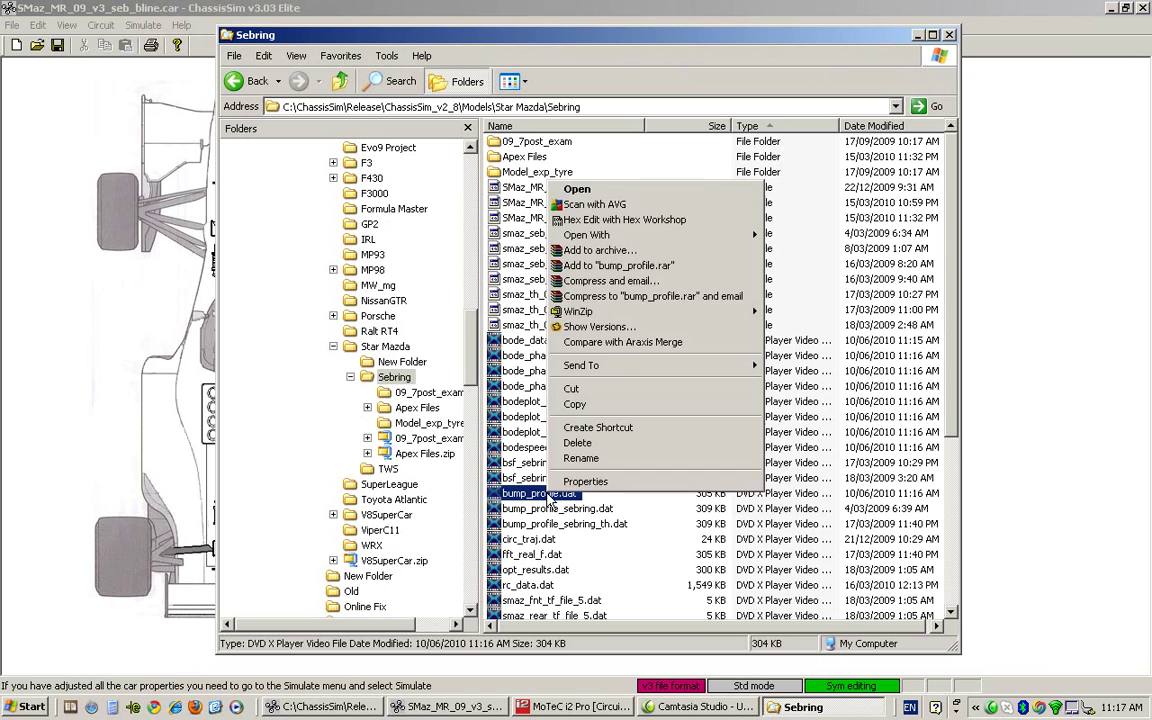
pyautogui.click(581, 458)
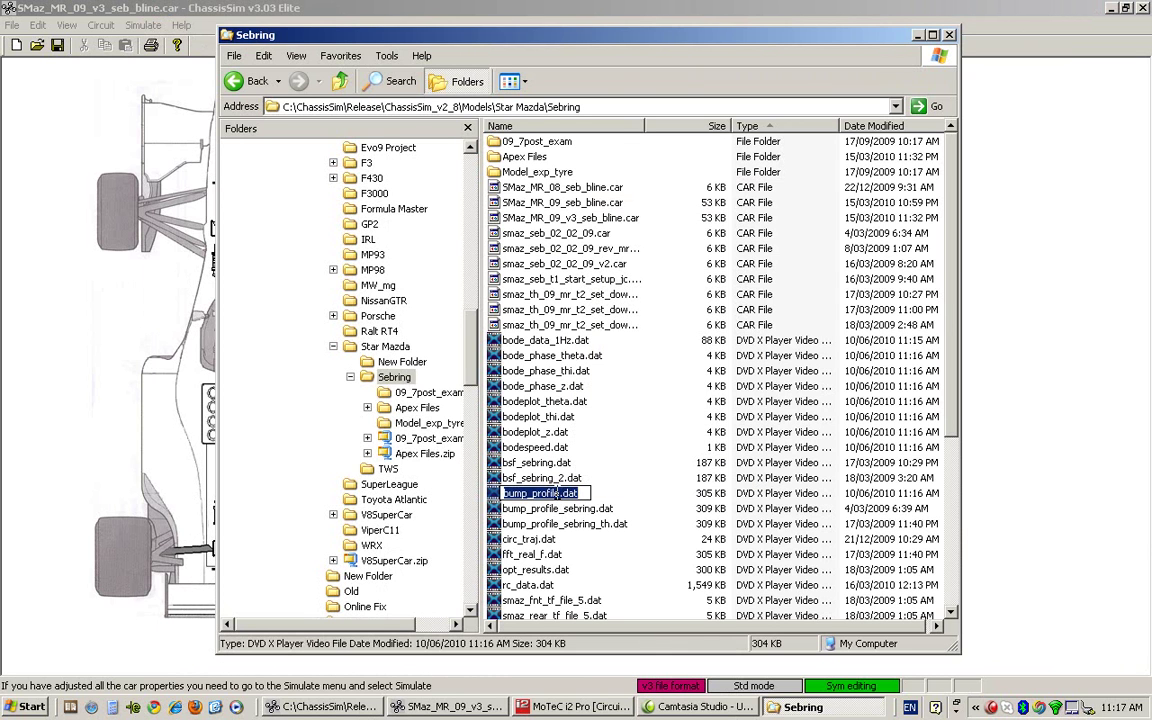
pyautogui.write('_')
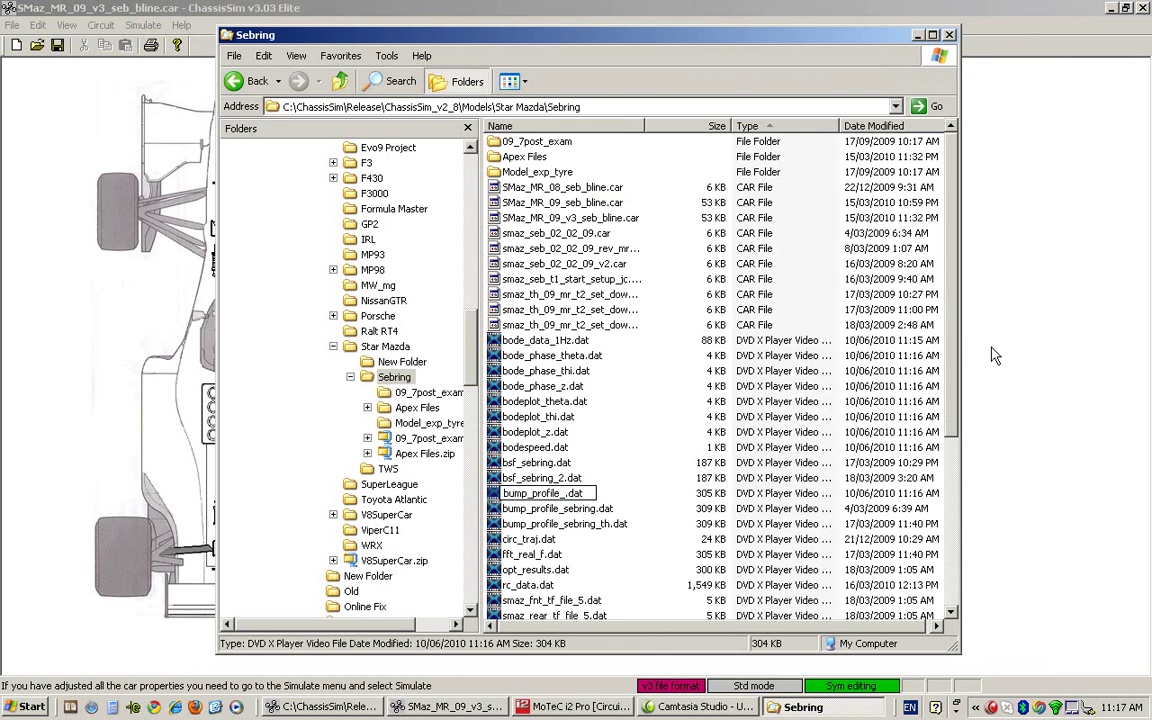
pyautogui.write('sebring')
pyautogui.write('_demo')
pyautogui.press('Return')
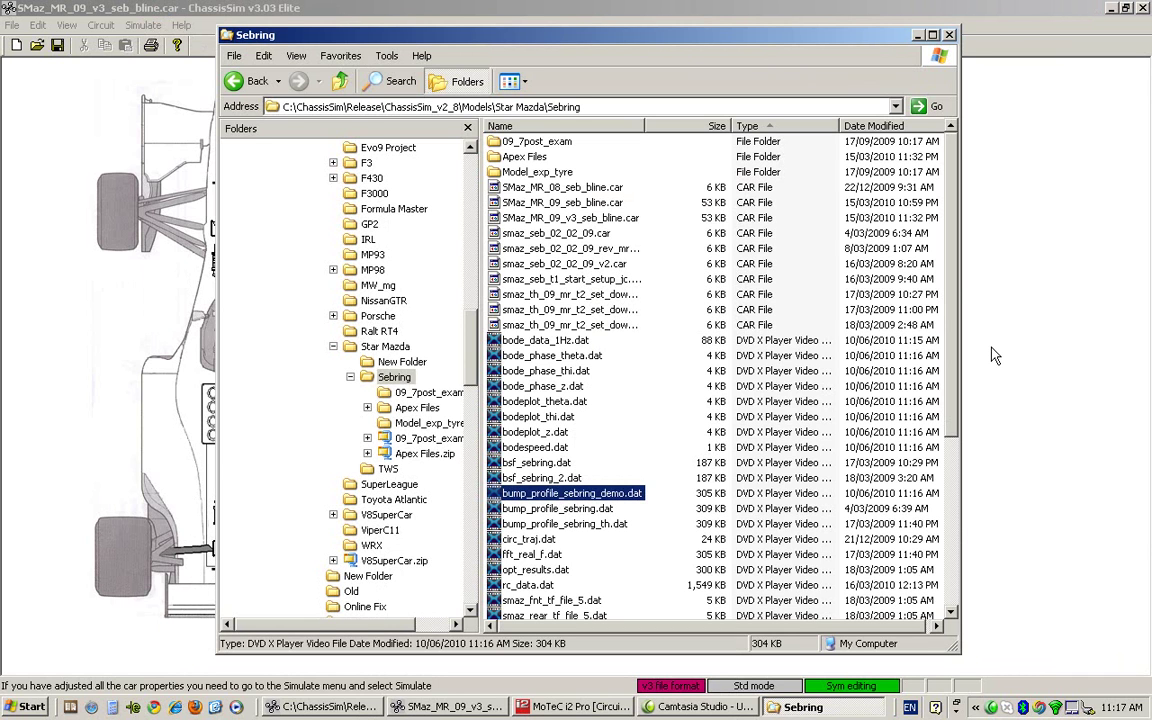
pyautogui.click(581, 442)
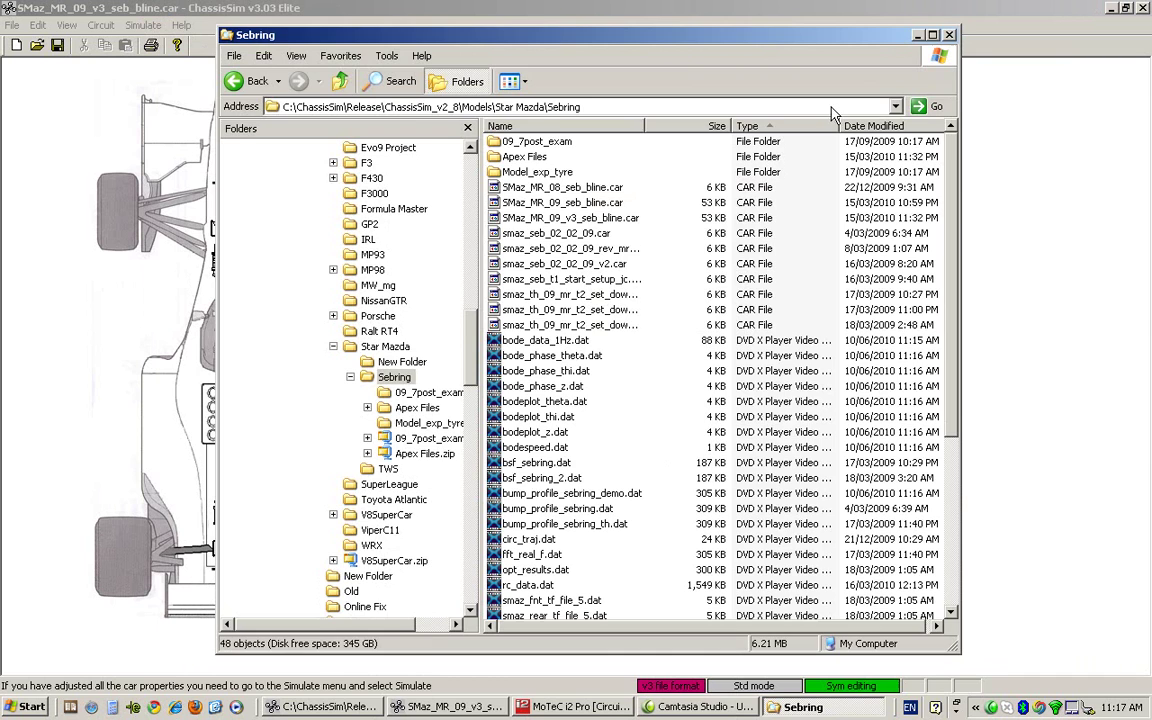
pyautogui.click(918, 37)
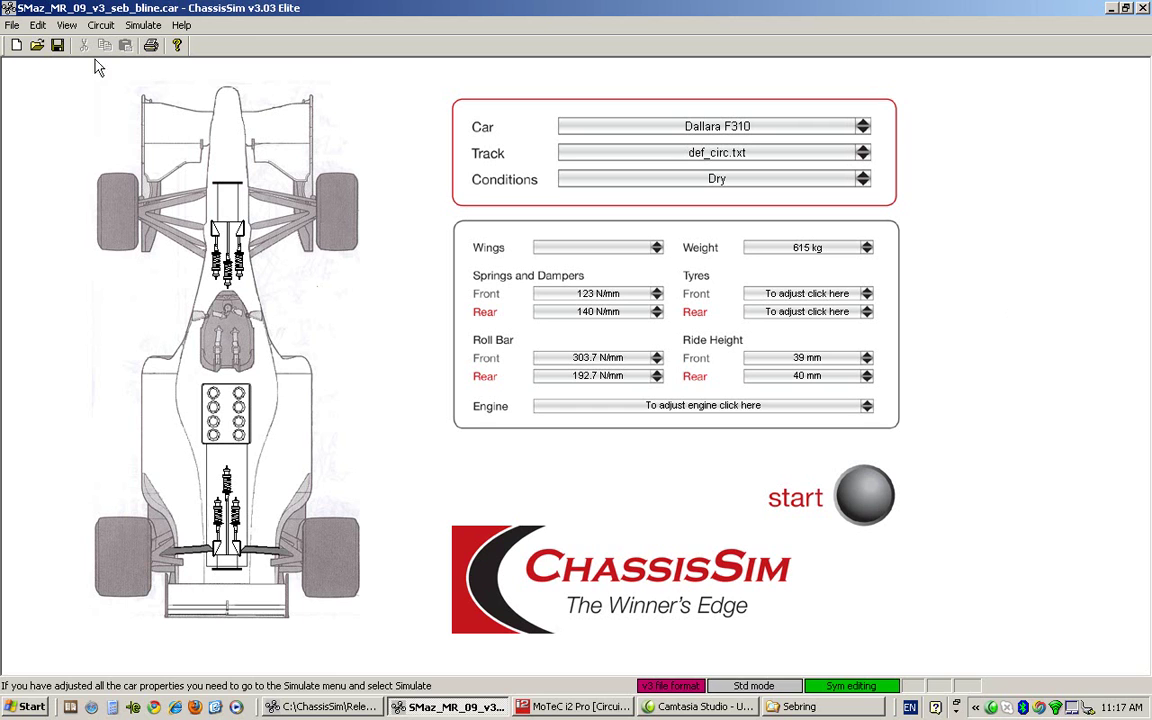
# Open the Circuit Information window and start choosing a new curvature file
pyautogui.click(106, 27)
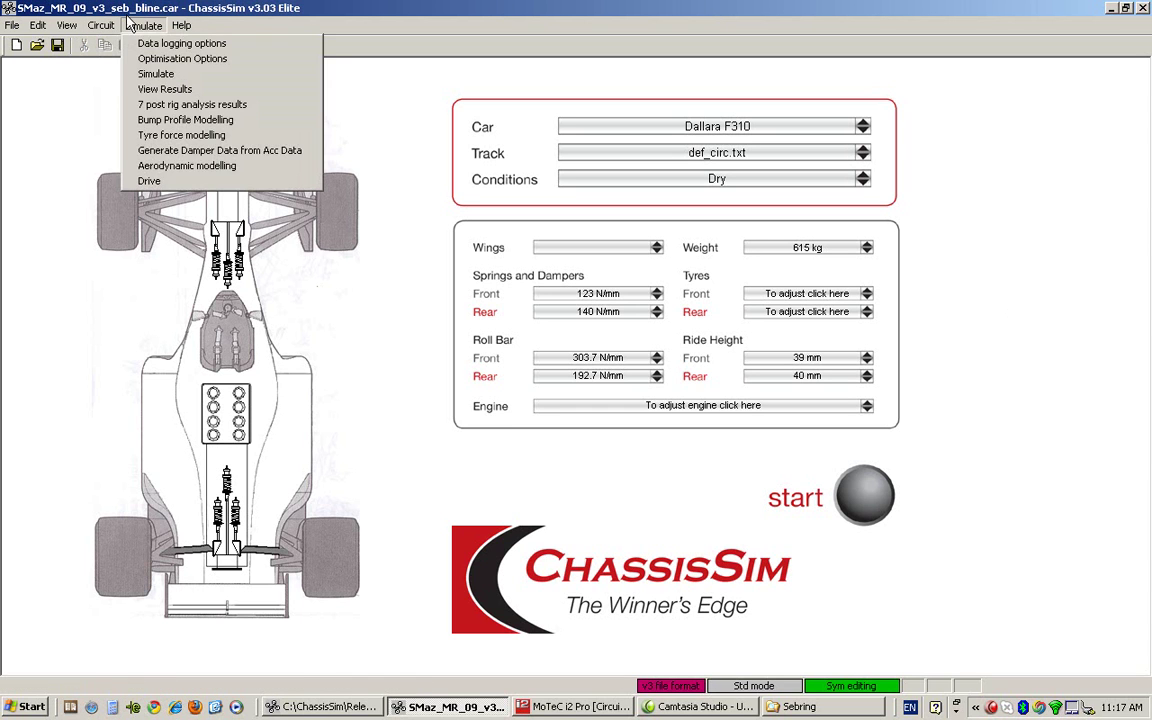
pyautogui.click(152, 8)
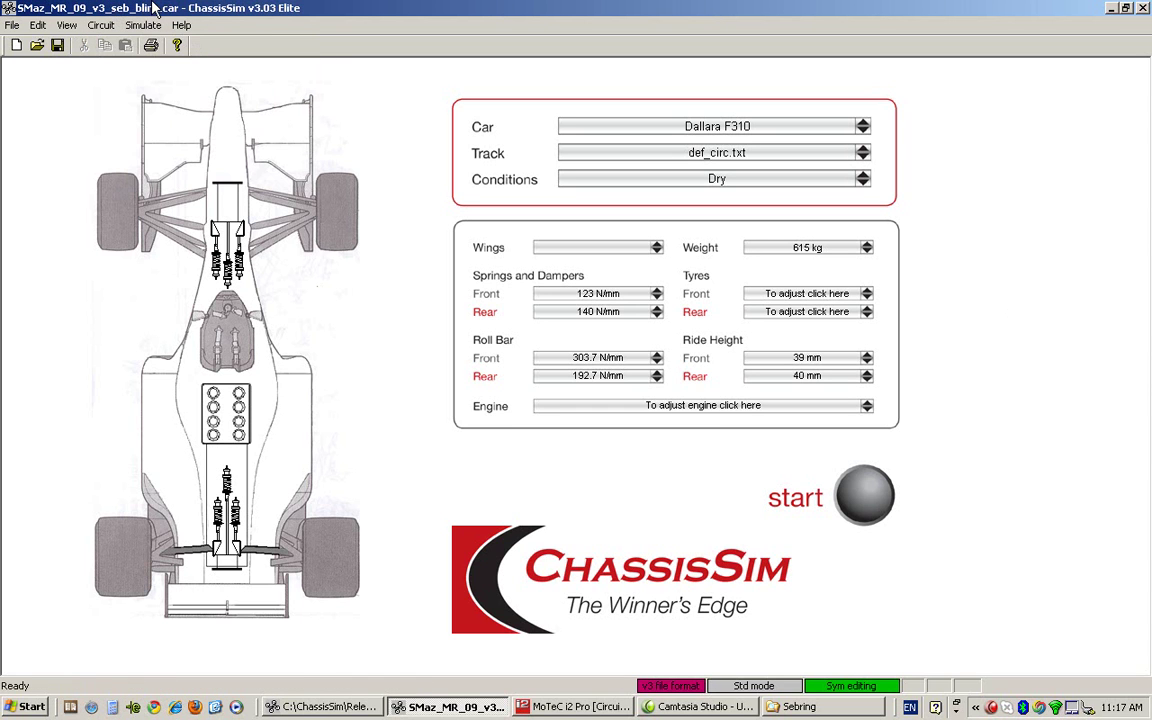
pyautogui.click(100, 25)
pyautogui.click(110, 60)
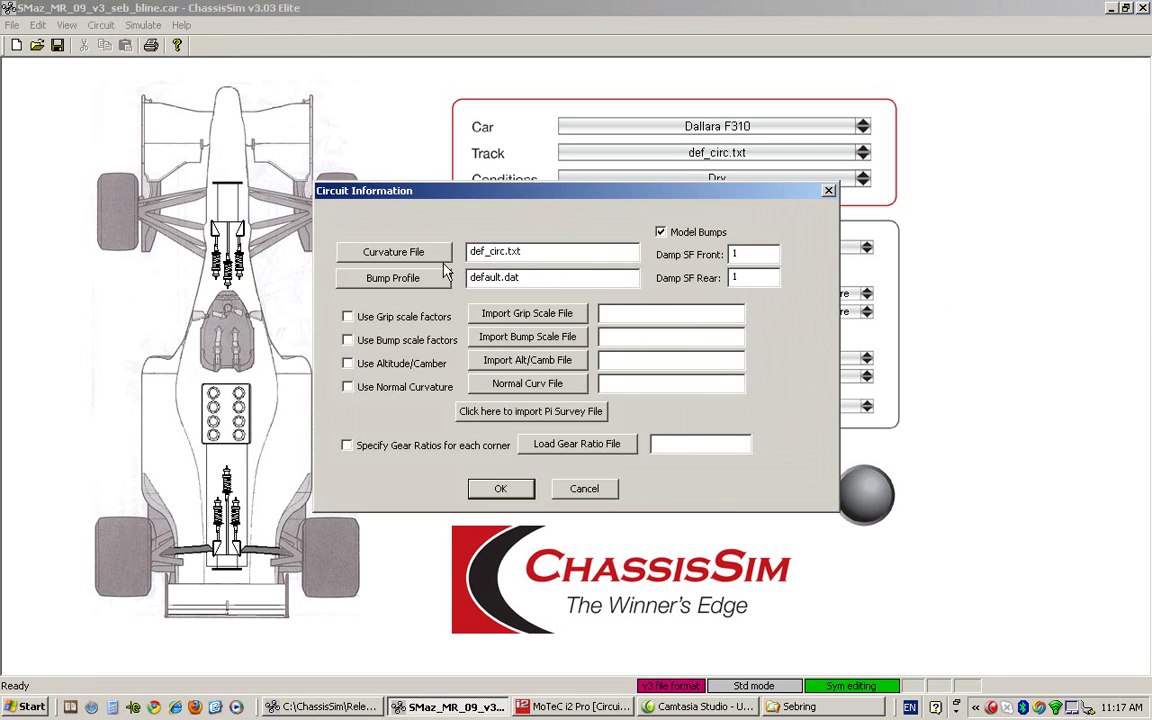
pyautogui.click(391, 252)
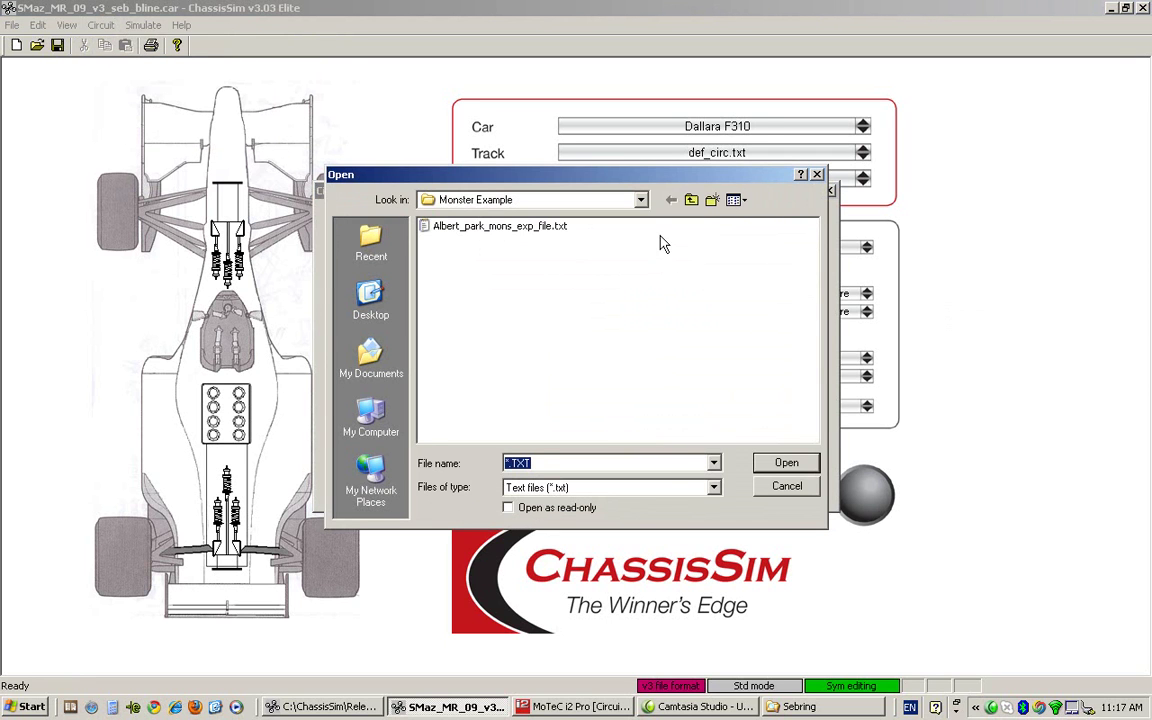
# Load tr_sebring_demo.txt from Release\ChassisSim_v2_8\Models\...\Sebring as the curvature file
pyautogui.click(691, 200)
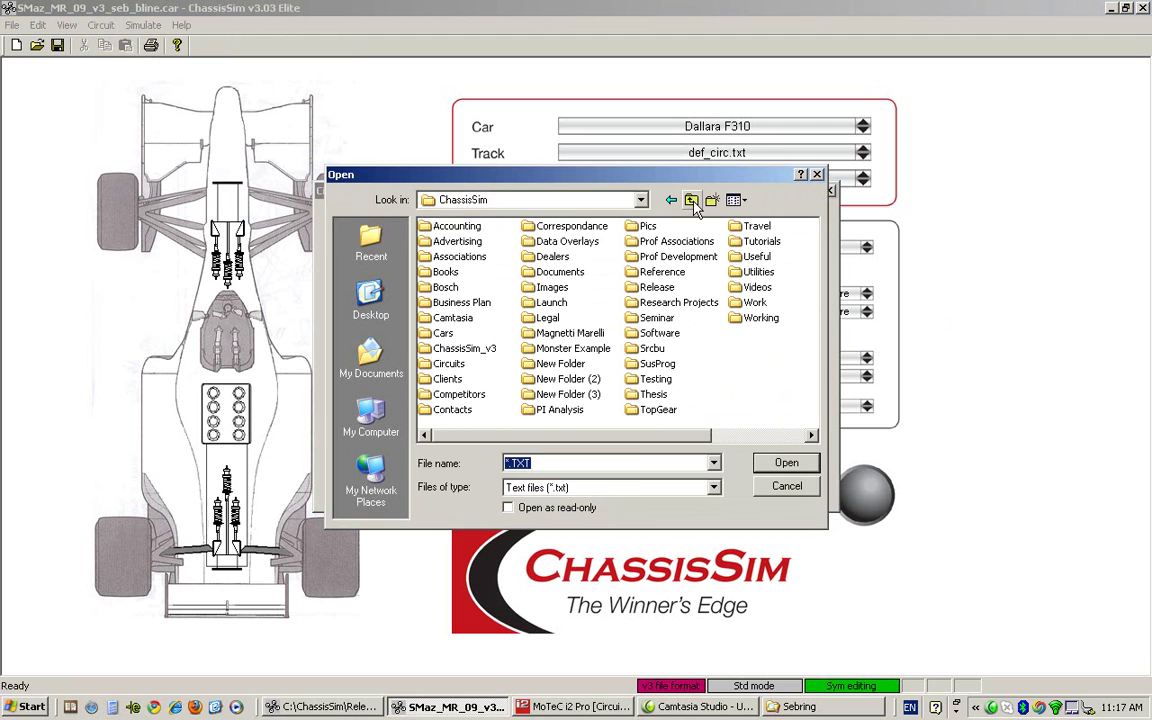
pyautogui.doubleClick(656, 289)
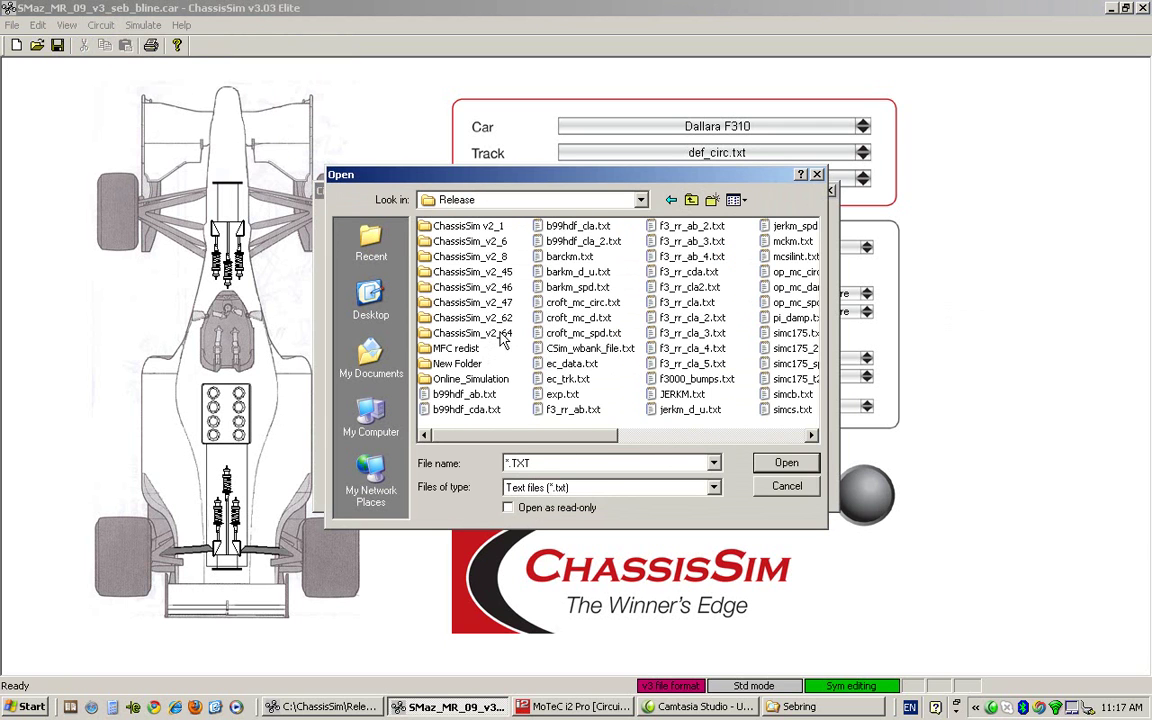
pyautogui.doubleClick(470, 257)
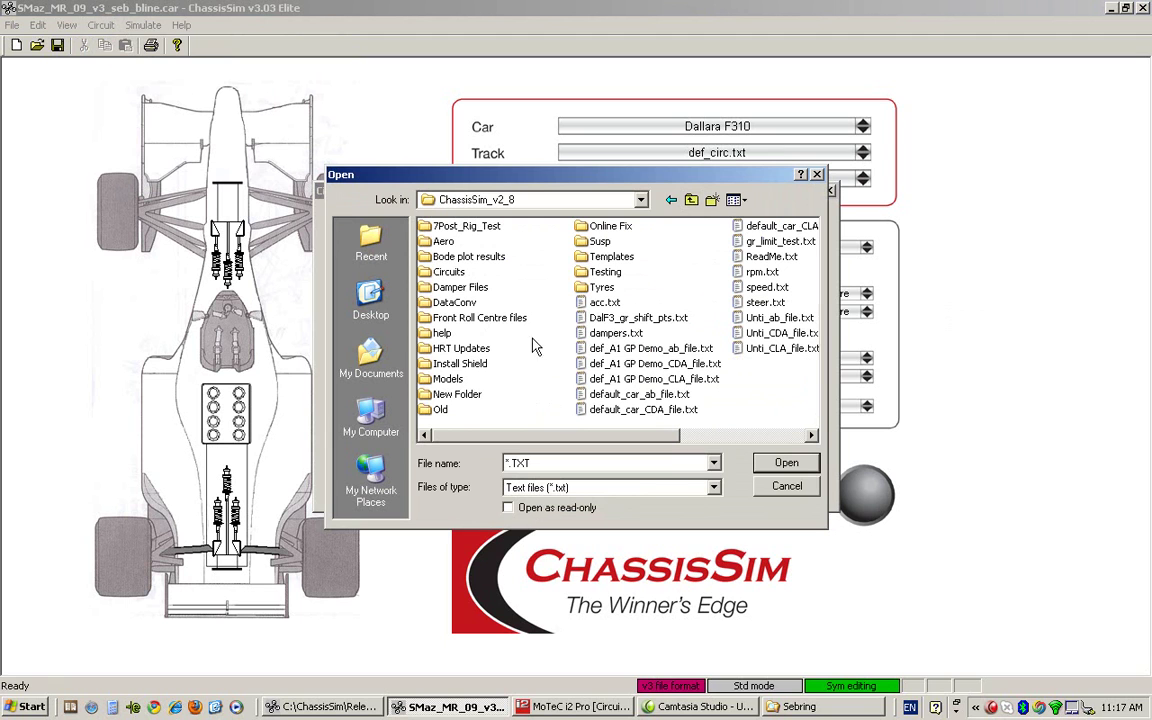
pyautogui.doubleClick(450, 380)
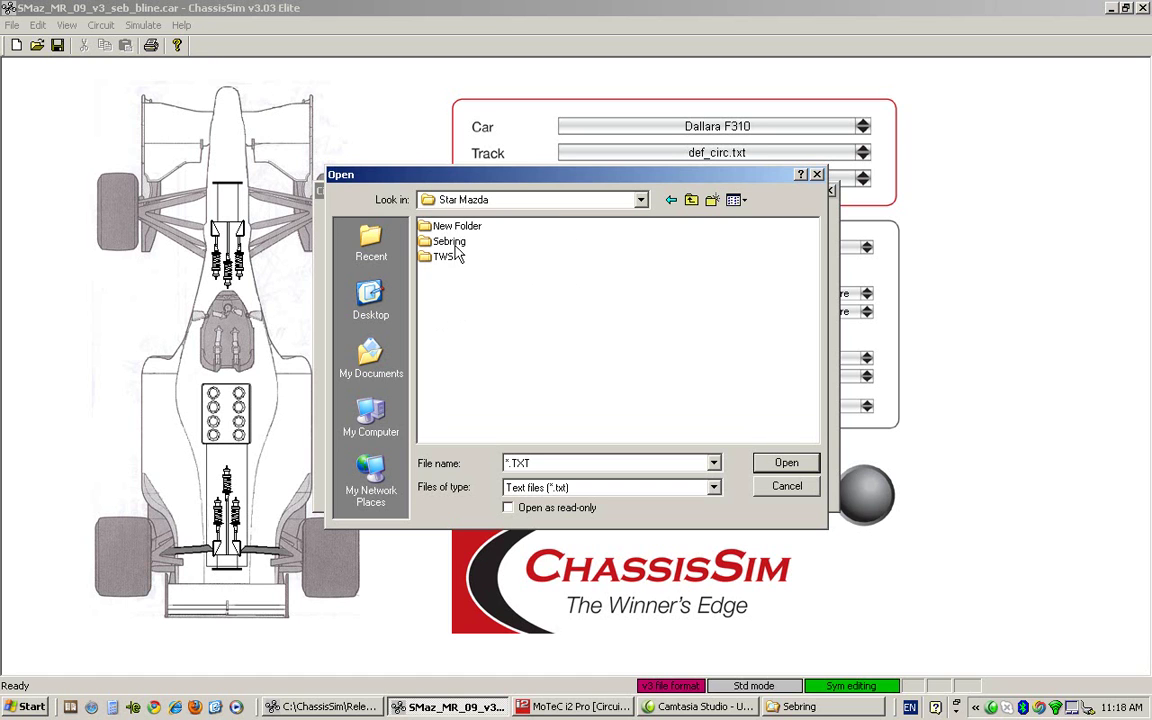
pyautogui.doubleClick(452, 241)
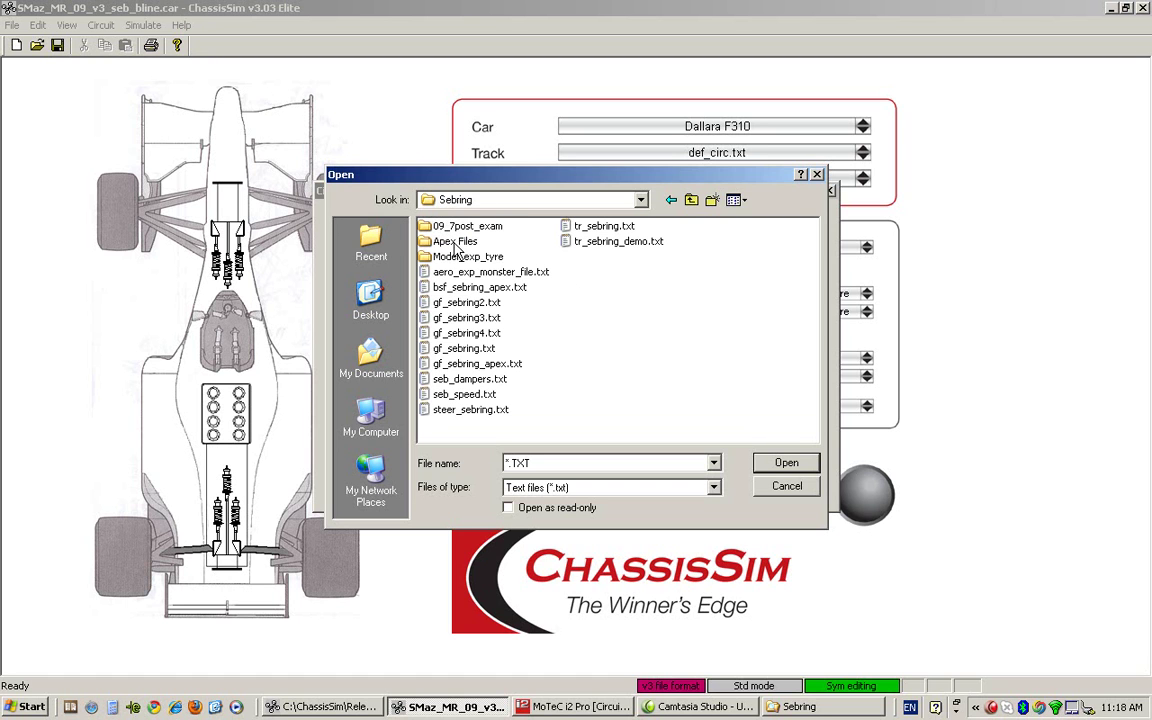
pyautogui.click(620, 243)
pyautogui.doubleClick(638, 245)
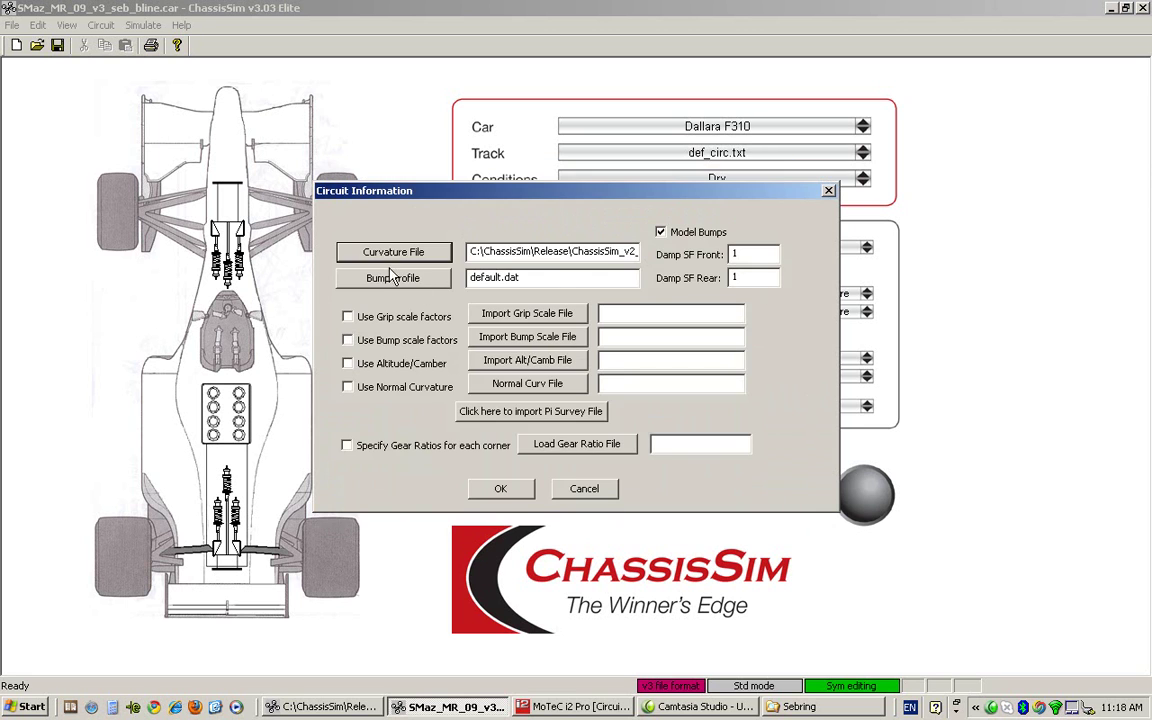
# Load bump_profile_sebring_demo.dat as the bump profile, filtering the file list to *.dat
pyautogui.click(385, 283)
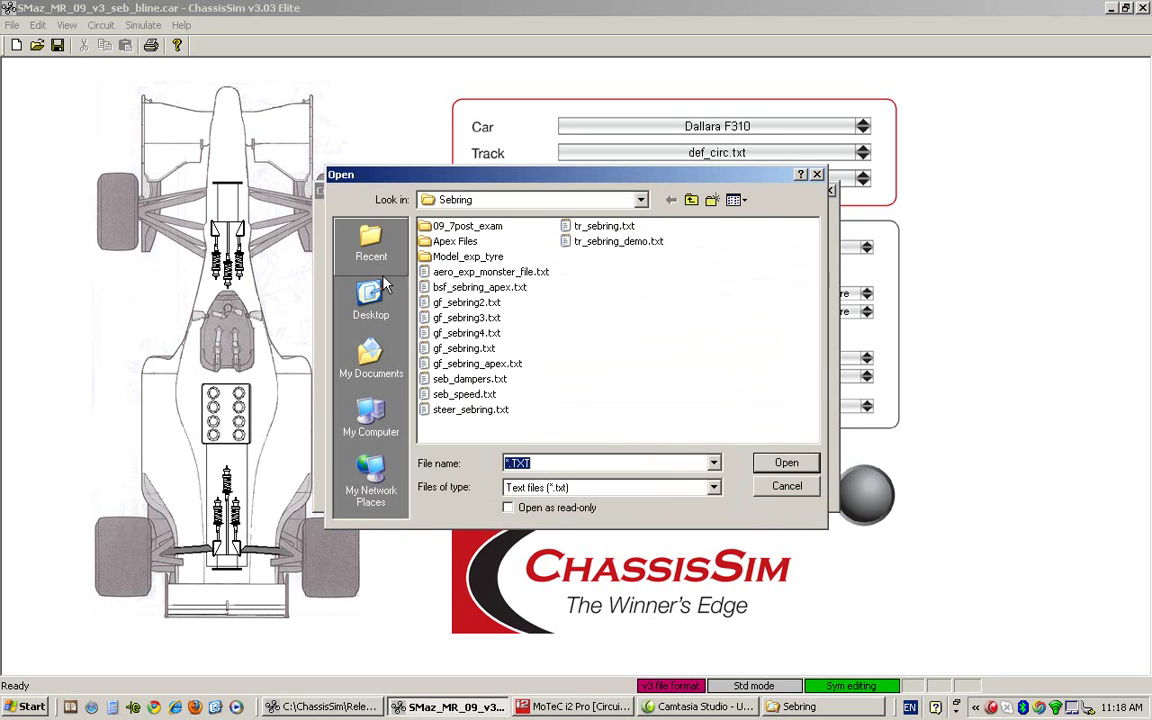
pyautogui.click(658, 488)
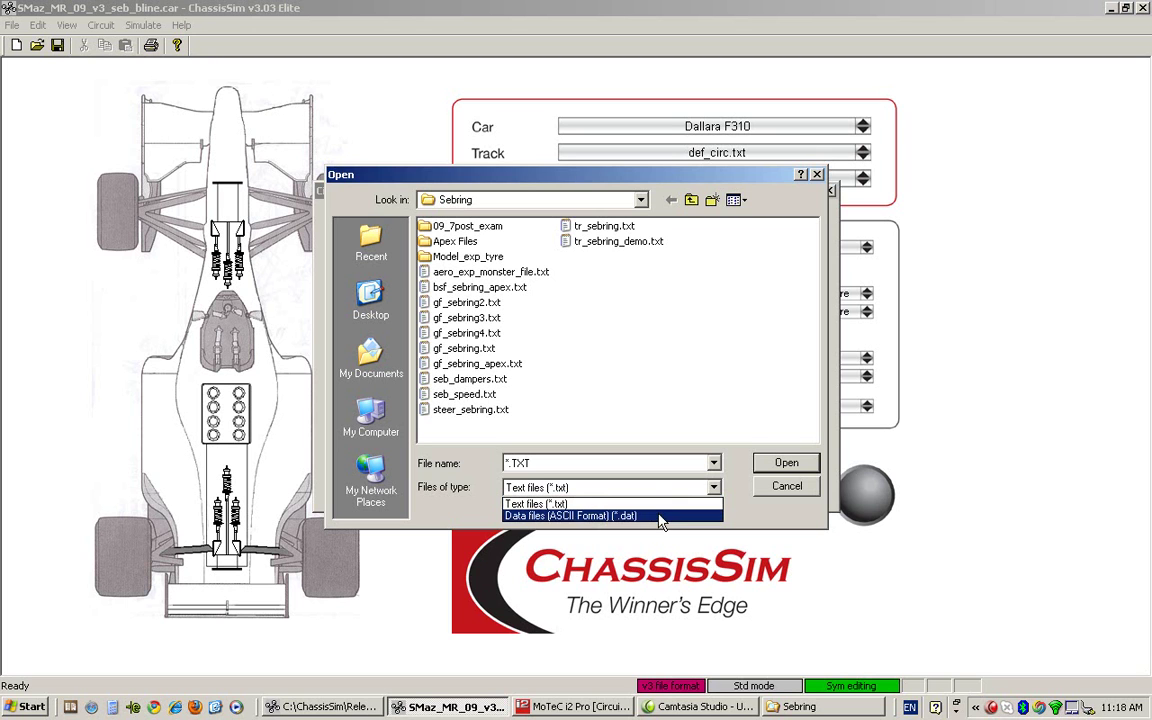
pyautogui.click(660, 515)
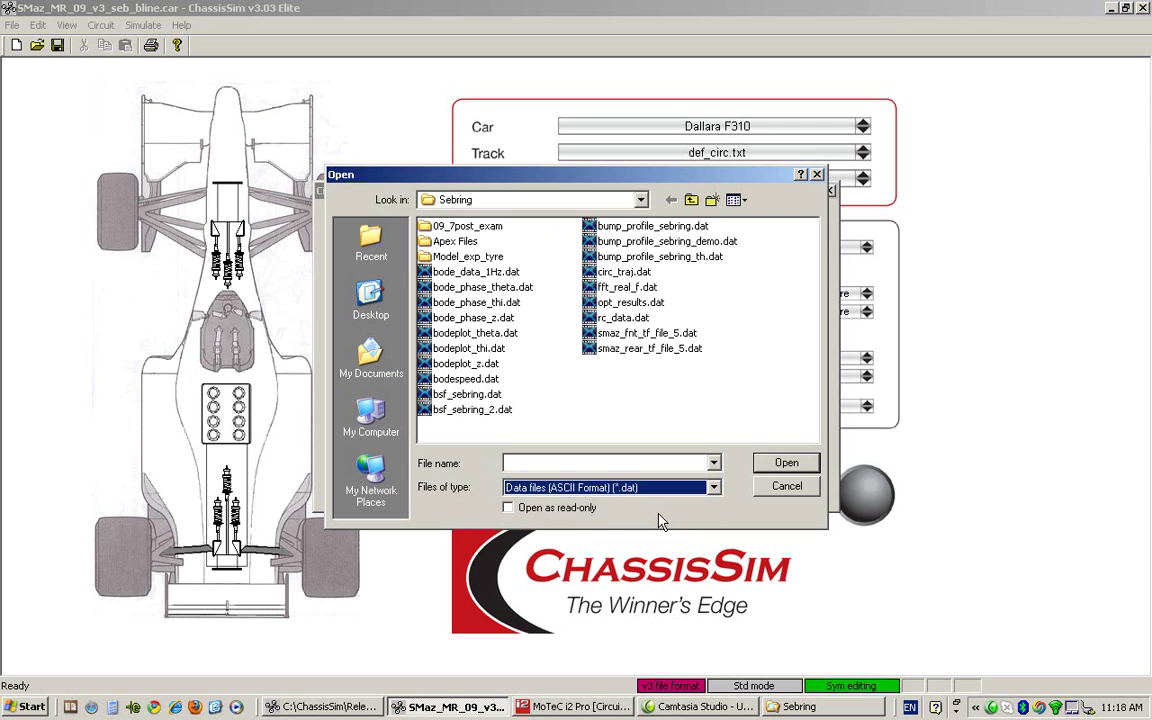
pyautogui.click(650, 241)
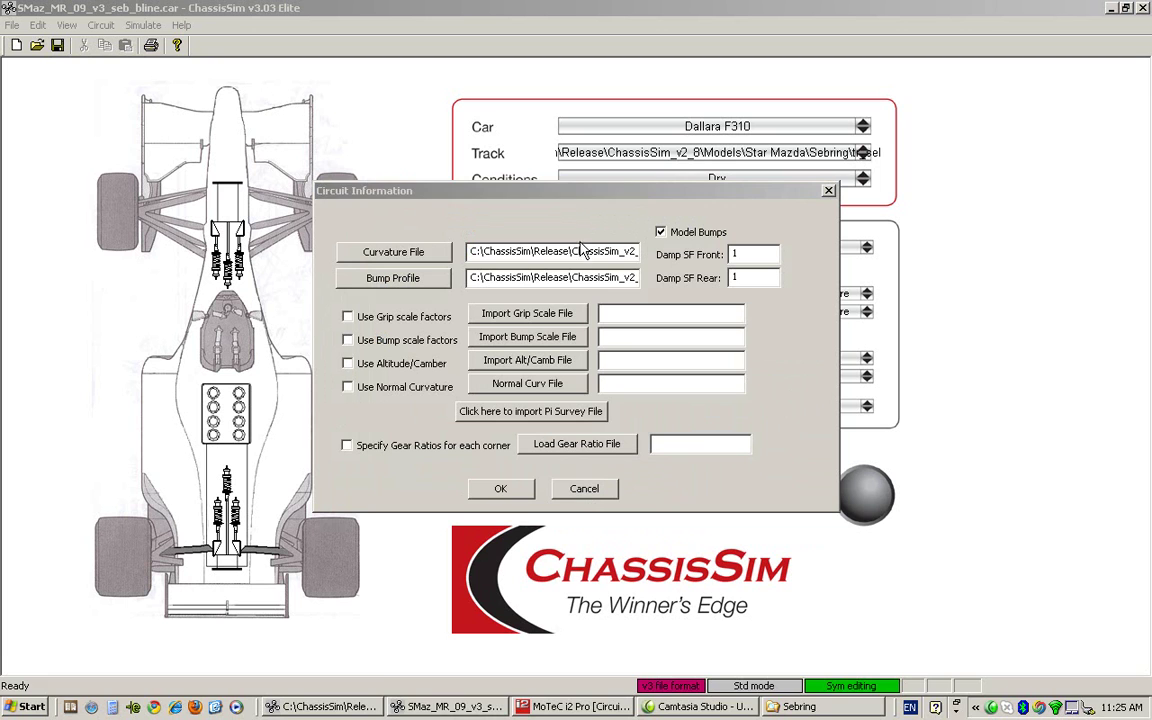
# Check the full tr_sebring_demo.txt curvature path and the bump profile path
pyautogui.press('Right')
pyautogui.press('Right')
pyautogui.press('Right')
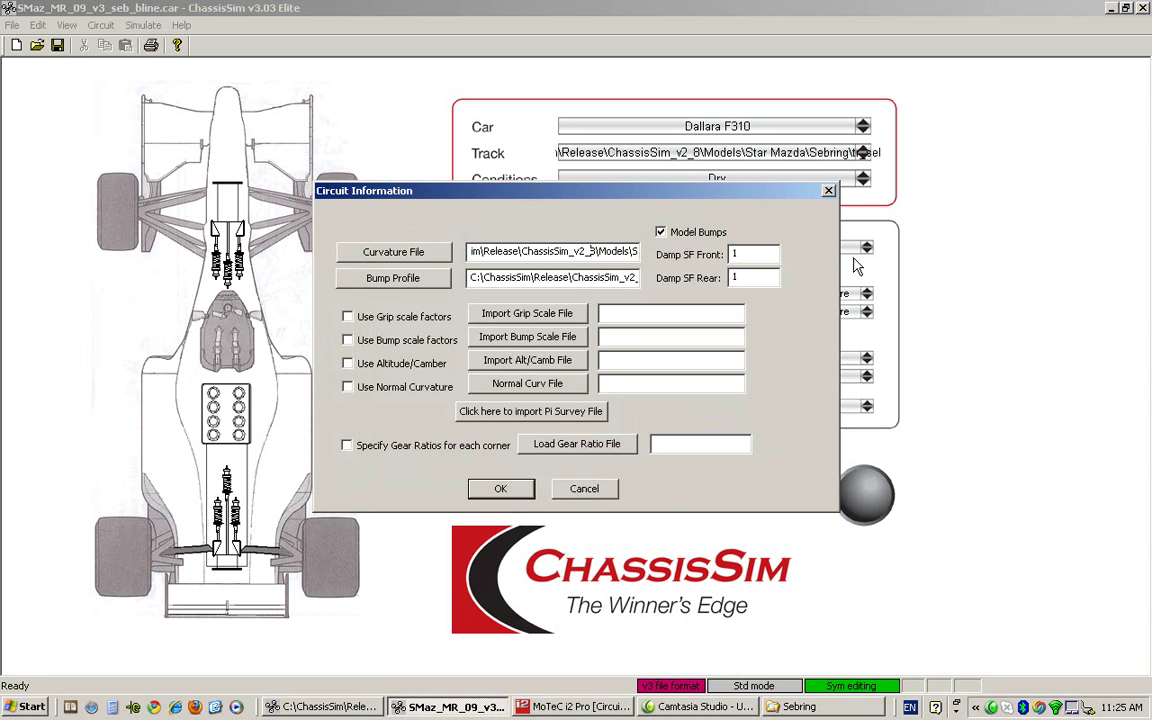
pyautogui.press('Right')
pyautogui.press('Right')
pyautogui.press('Right')
pyautogui.press('Right')
pyautogui.press('Right')
pyautogui.press('Right')
pyautogui.press('Right')
pyautogui.press('Right')
pyautogui.press('Right')
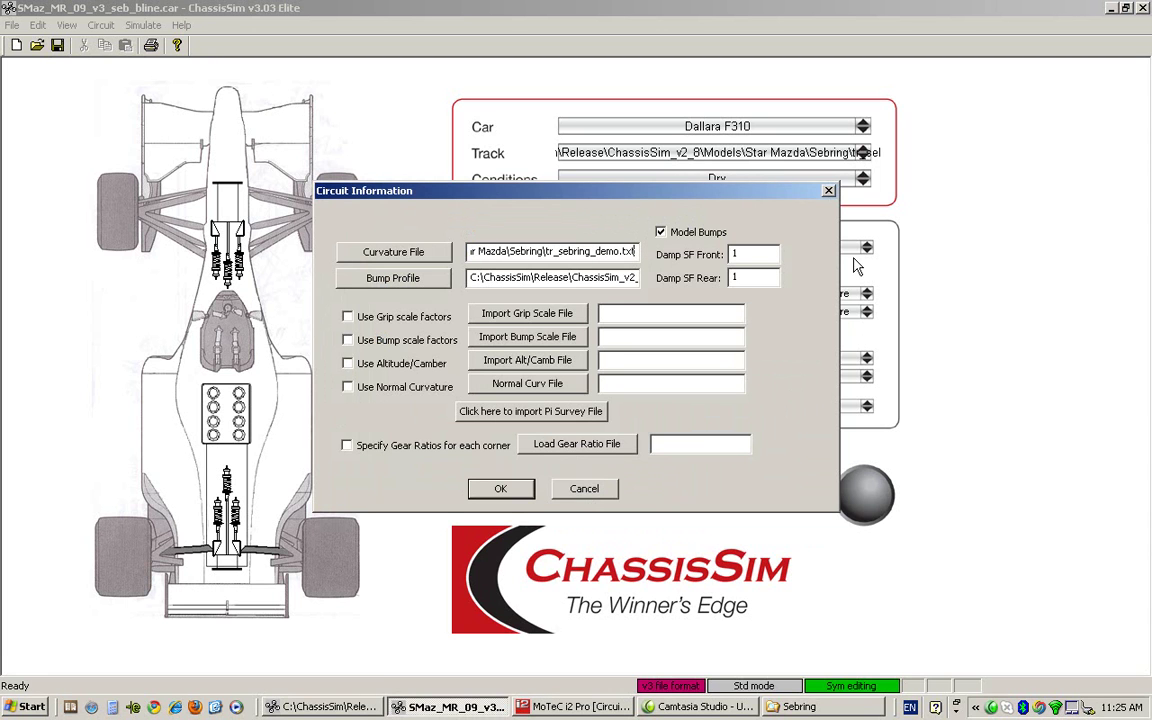
pyautogui.click(598, 278)
pyautogui.press('Right')
pyautogui.press('Right')
pyautogui.press('Right')
pyautogui.press('Right')
pyautogui.press('Right')
pyautogui.press('Right')
pyautogui.press('Right')
pyautogui.press('Right')
pyautogui.press('Right')
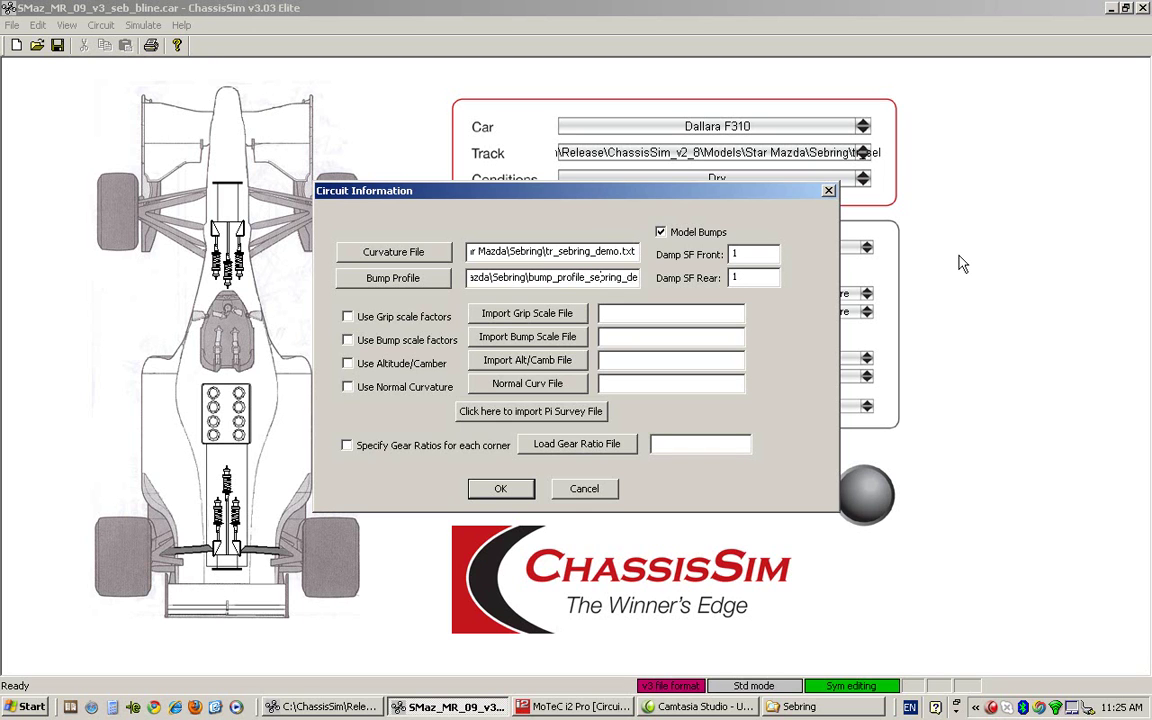
pyautogui.press('Right')
pyautogui.press('Right')
pyautogui.press('Right')
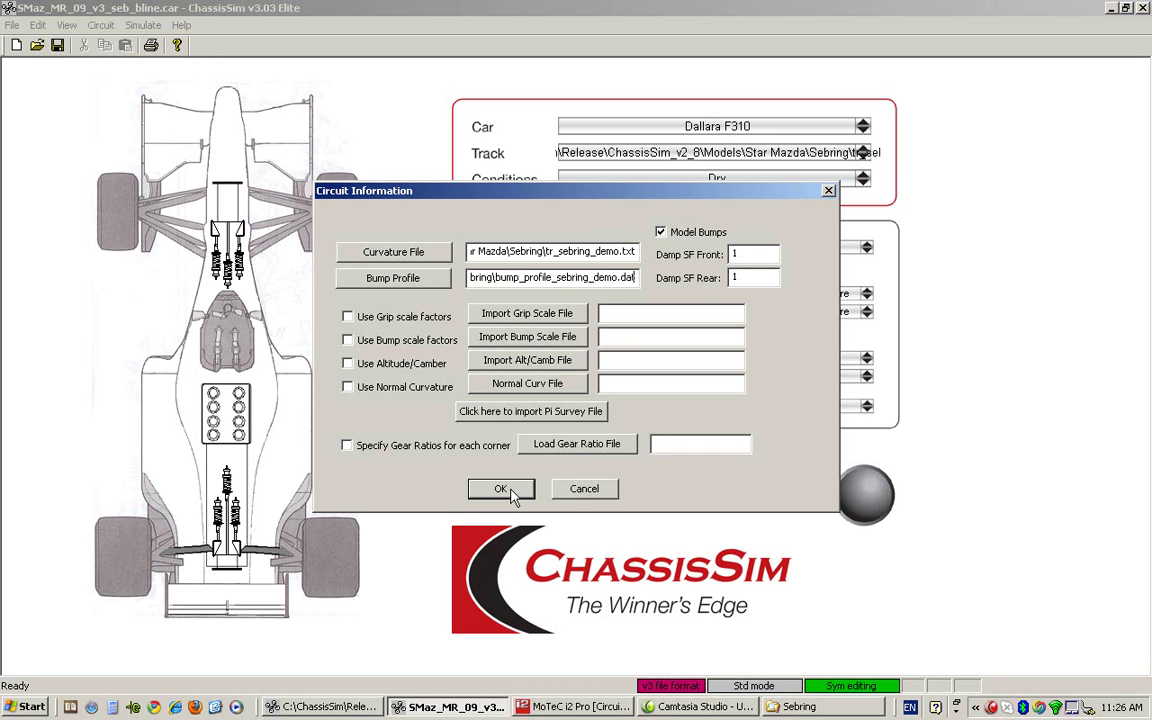
# Accept the Sebring circuit files, then accept Bump Profile Modelling with Create Bump Profile unchecked
pyautogui.click(508, 490)
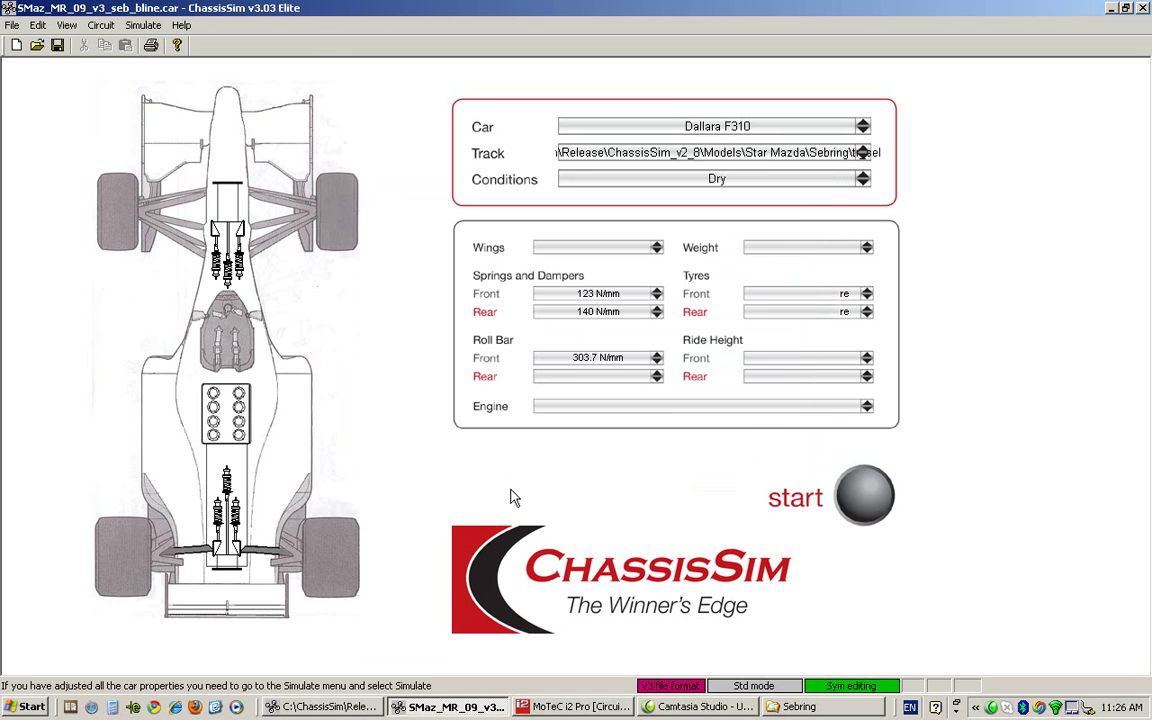
pyautogui.click(143, 25)
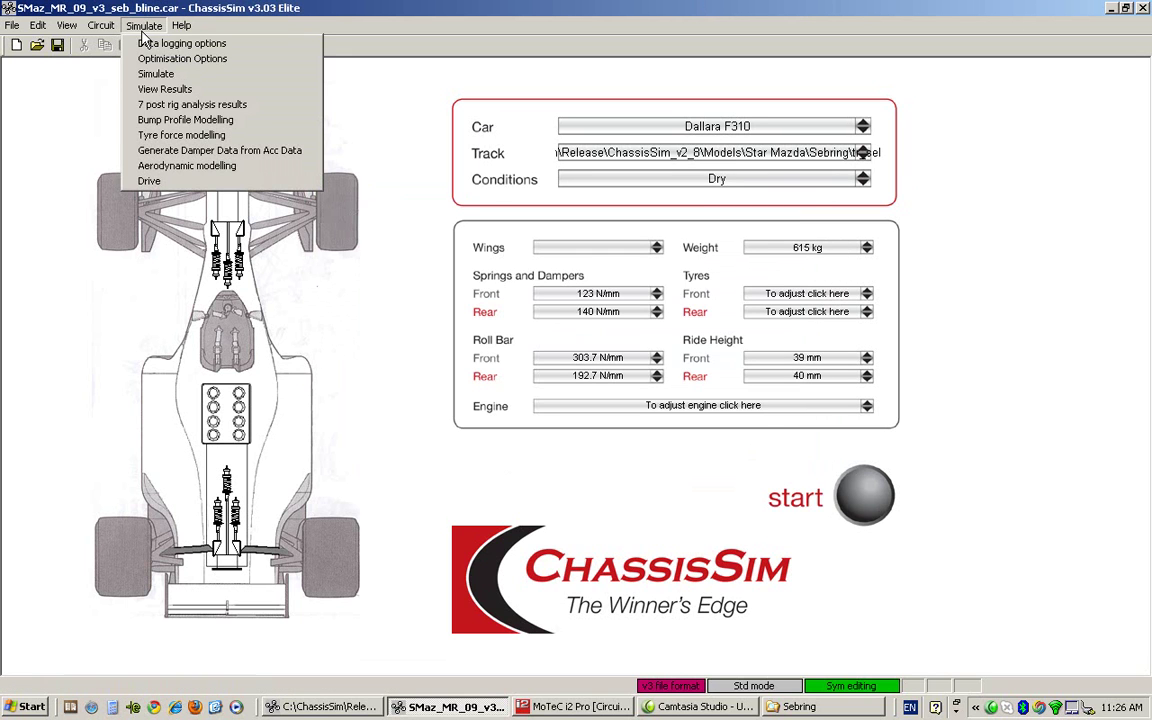
pyautogui.click(194, 124)
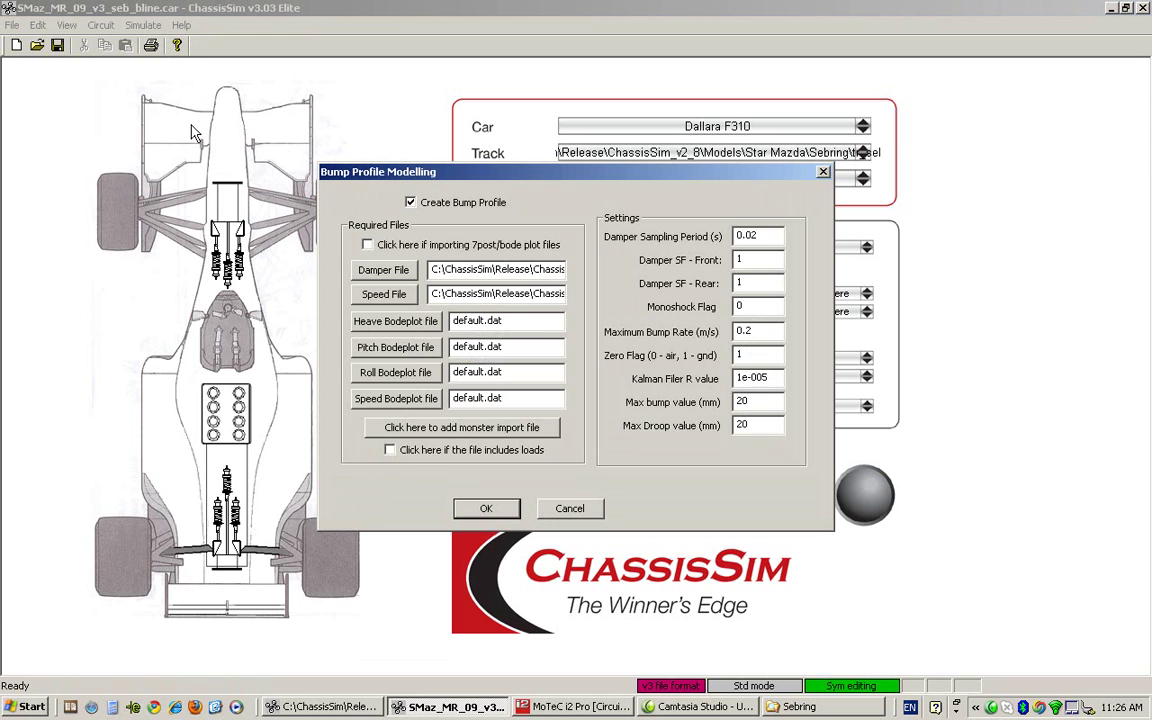
pyautogui.click(410, 204)
pyautogui.click(411, 203)
pyautogui.click(486, 508)
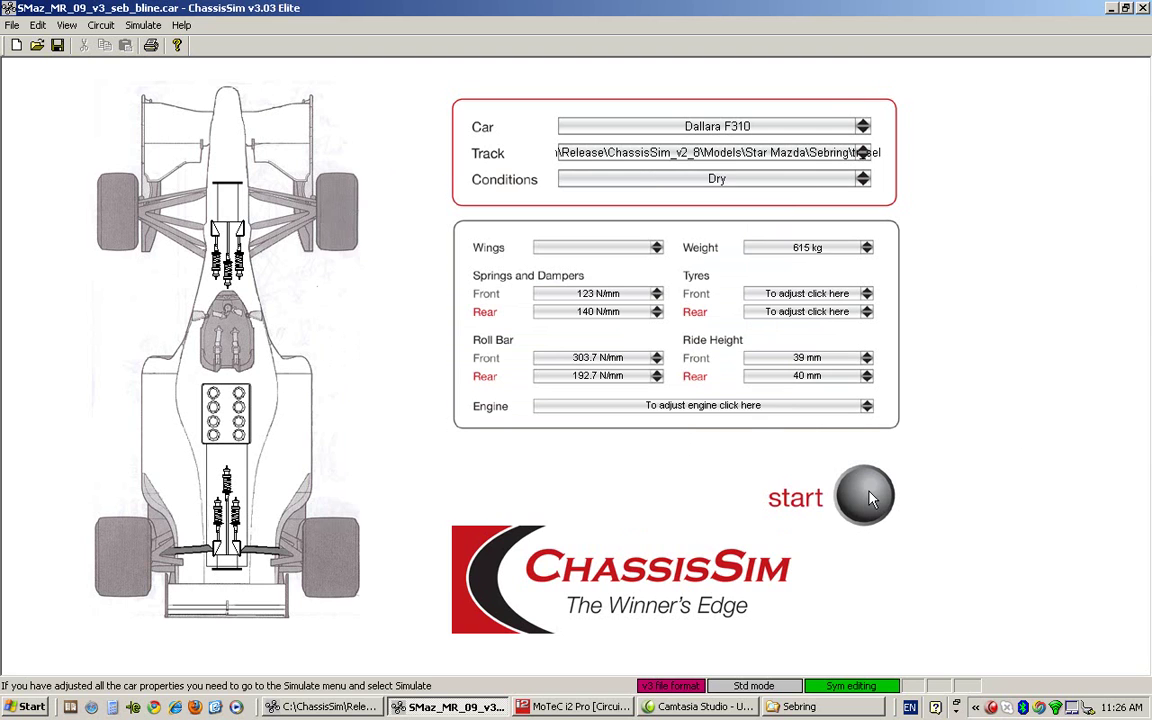
# Start the Sebring lap simulation from the Simulation window
pyautogui.click(866, 498)
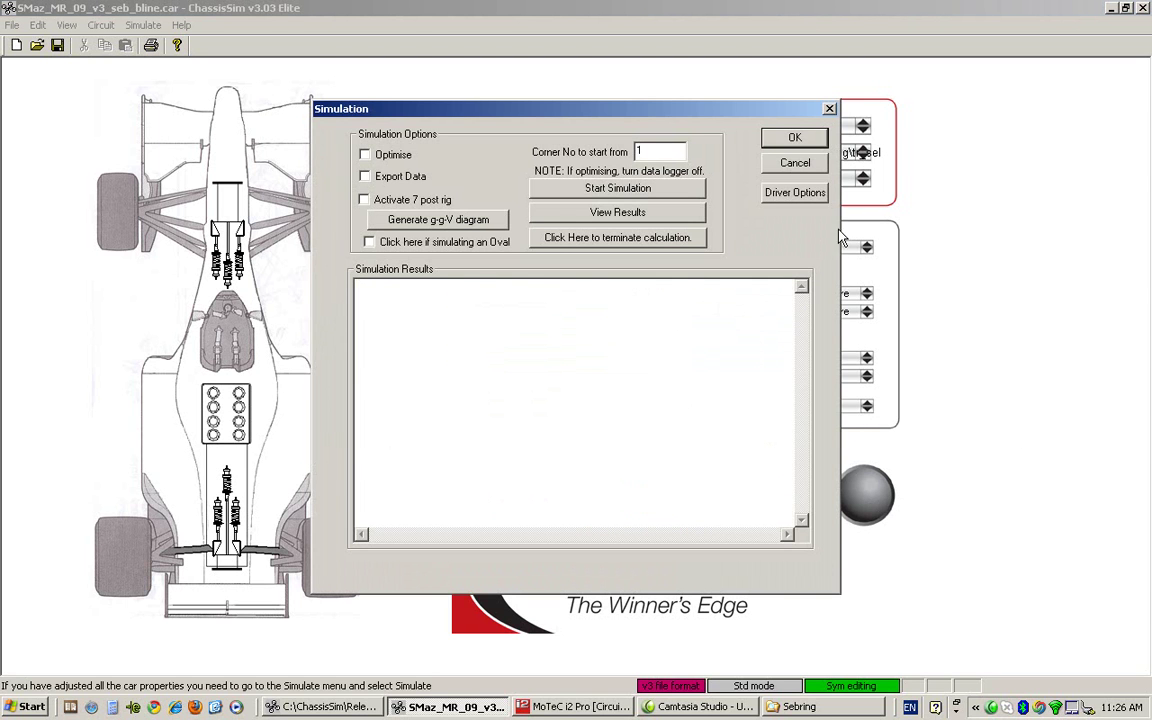
pyautogui.click(810, 170)
pyautogui.click(866, 496)
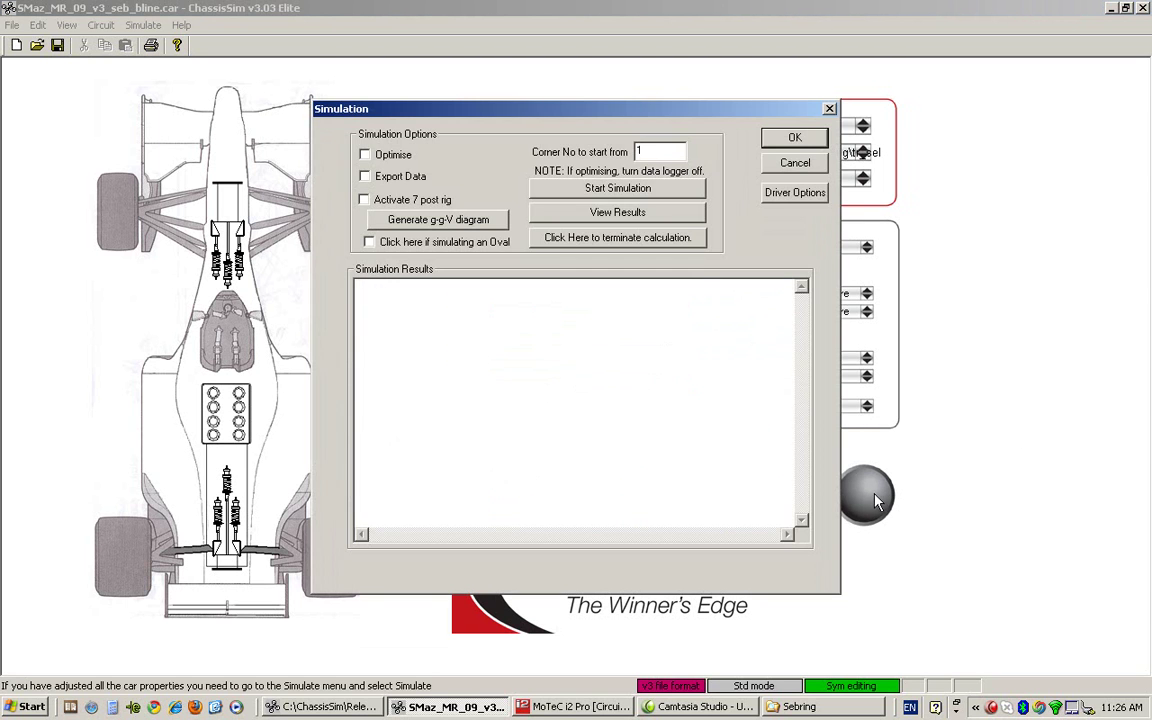
pyautogui.click(665, 190)
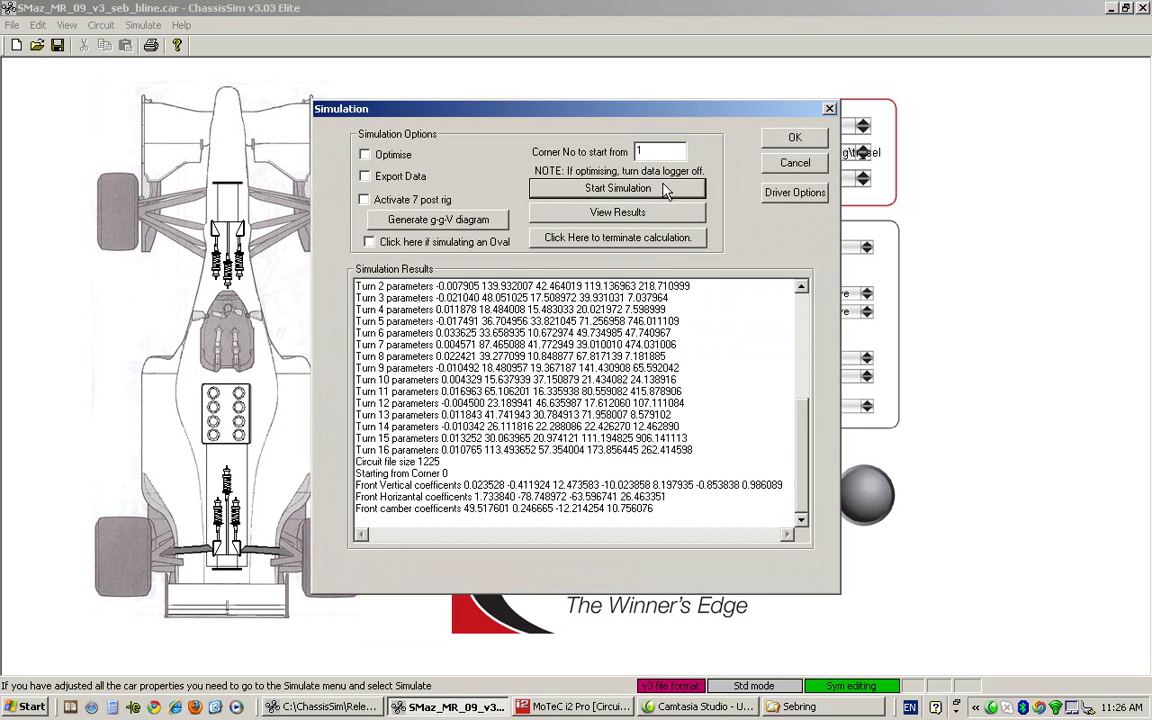